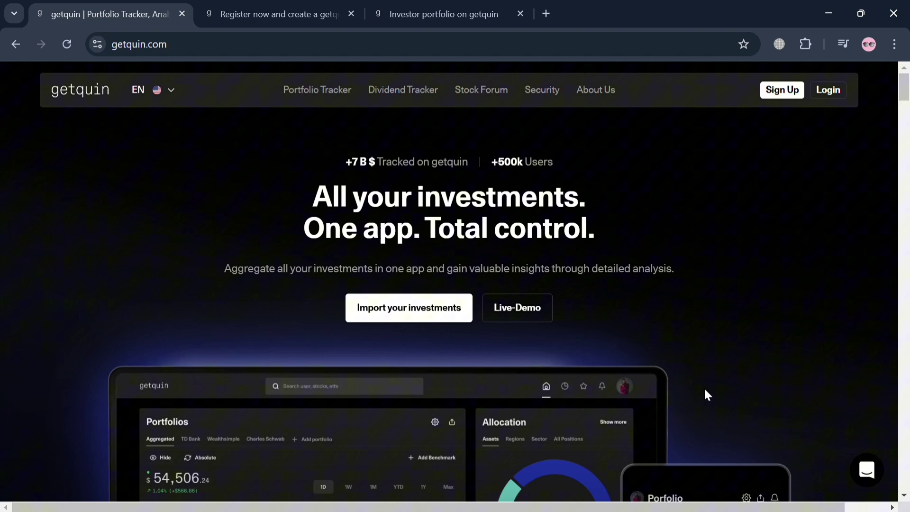
- Scroll through the getquin page to browse its content
scroll(705, 391, "down", 2)
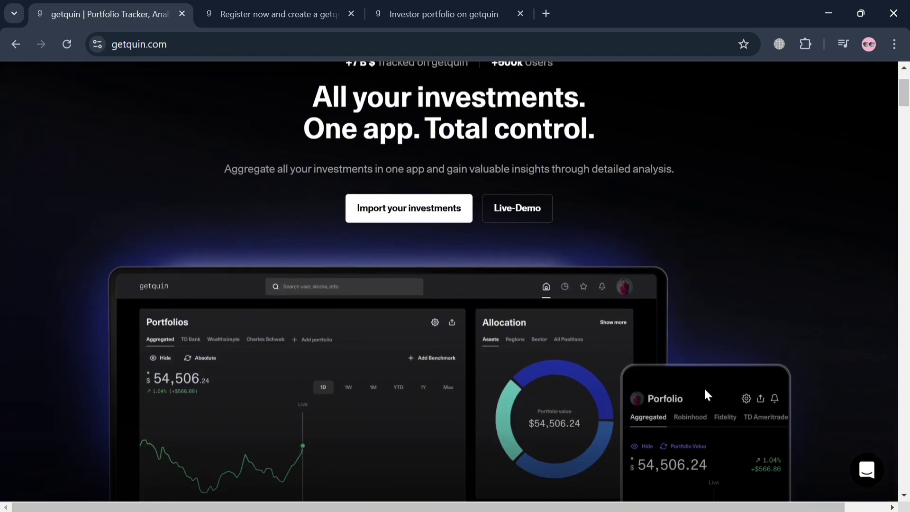
scroll(704, 392, "down", 6)
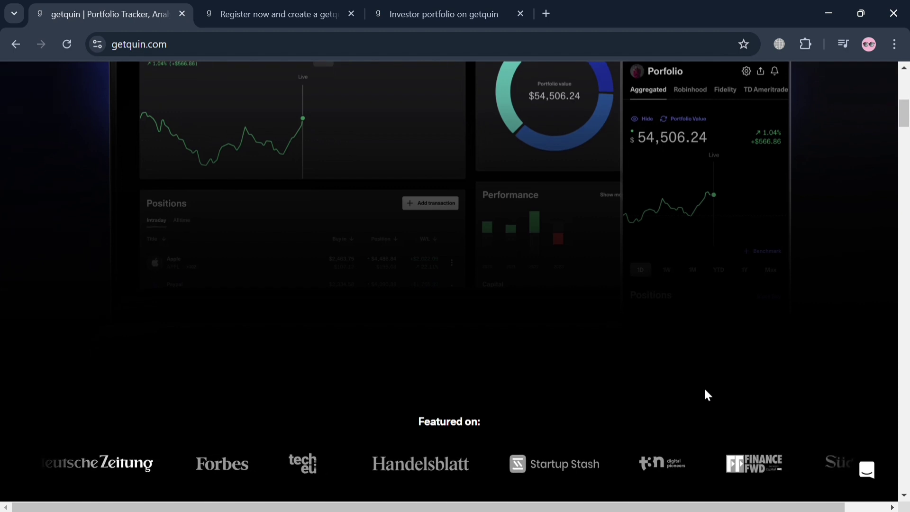
scroll(705, 392, "down", 3)
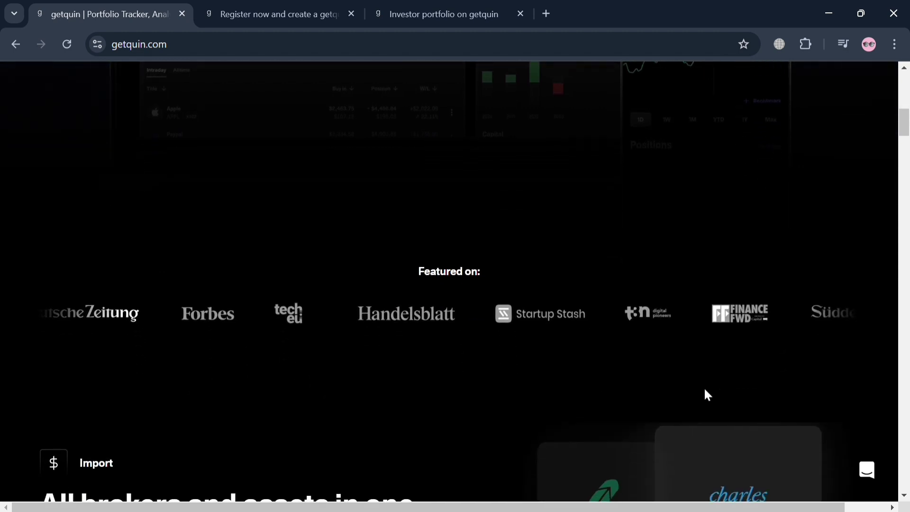
scroll(705, 390, "down", 3)
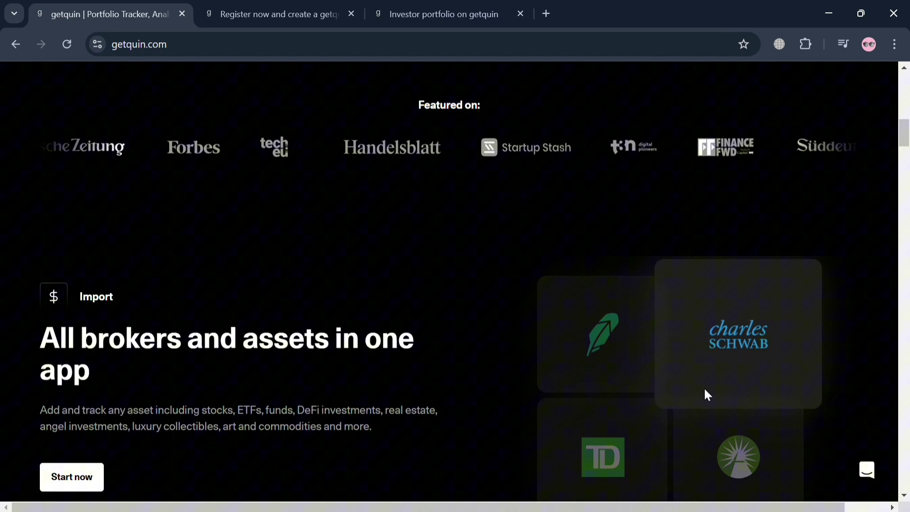
scroll(705, 389, "down", 3)
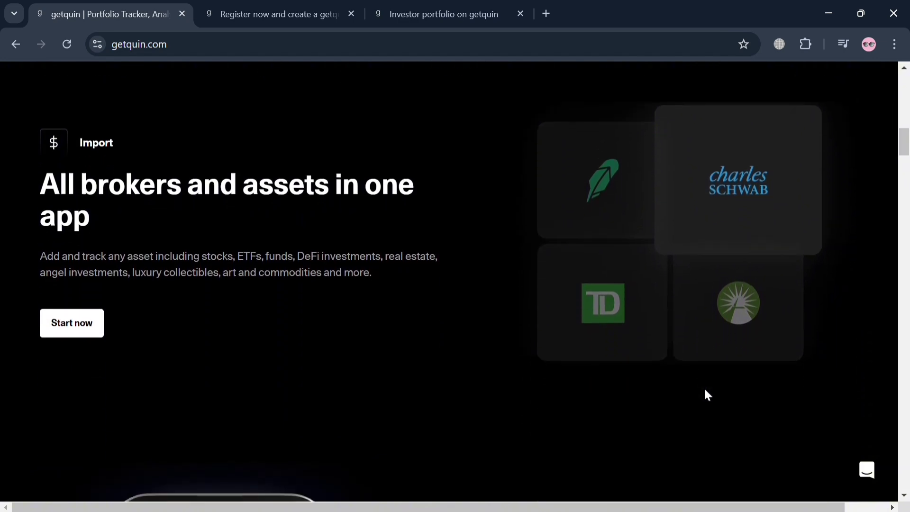
scroll(705, 389, "down", 7)
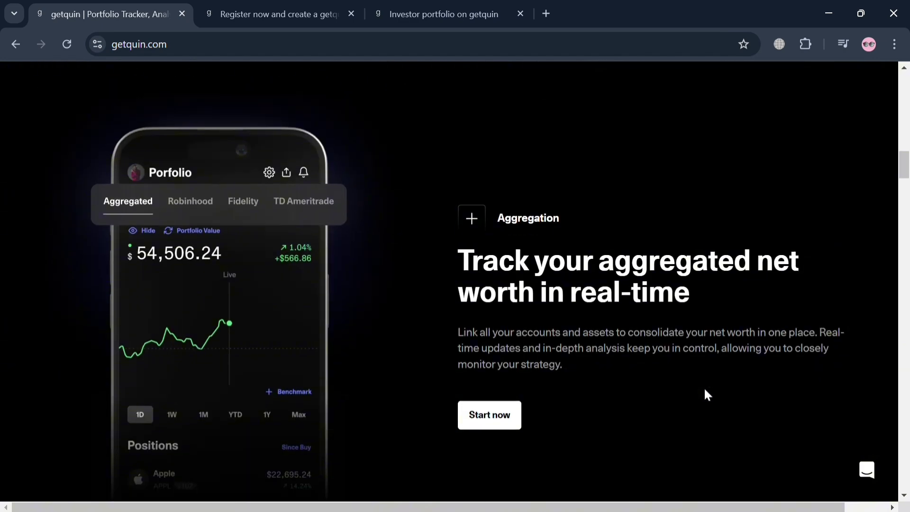
scroll(704, 390, "down", 1)
scroll(708, 394, "down", 4)
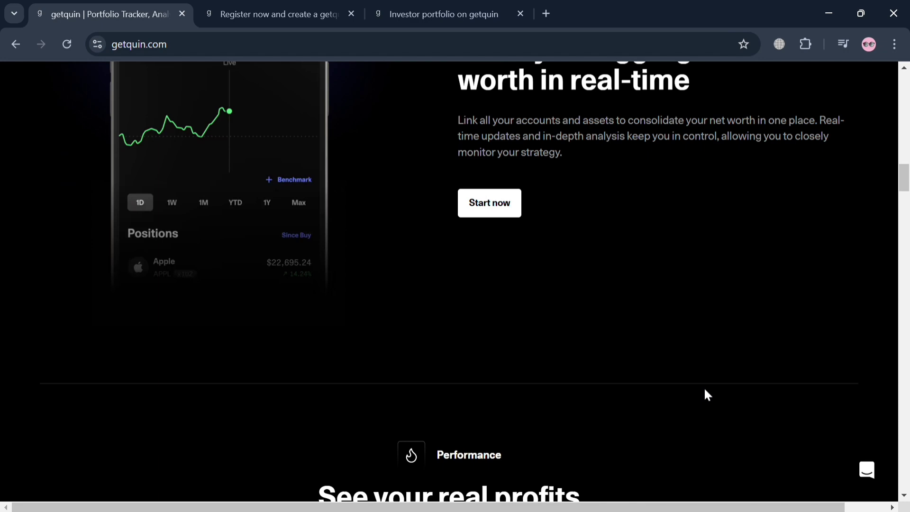
scroll(706, 392, "down", 2)
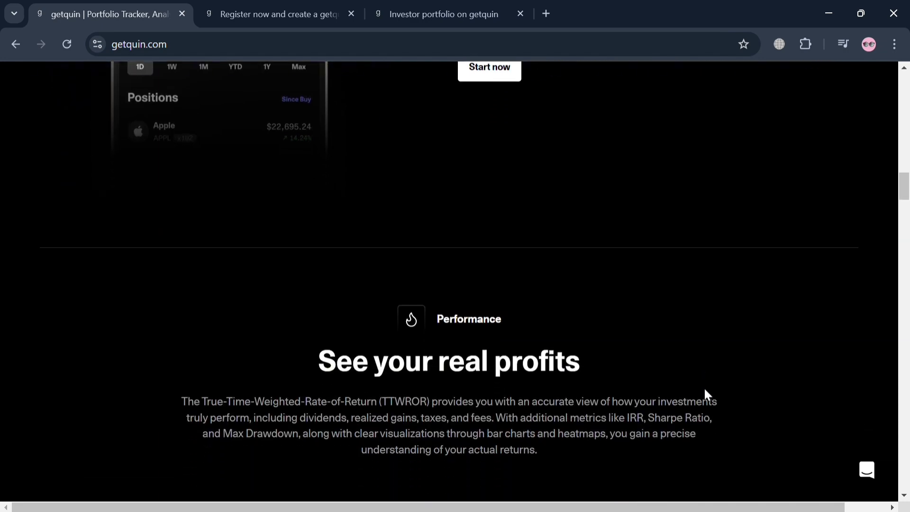
scroll(706, 392, "down", 7)
scroll(705, 389, "down", 11)
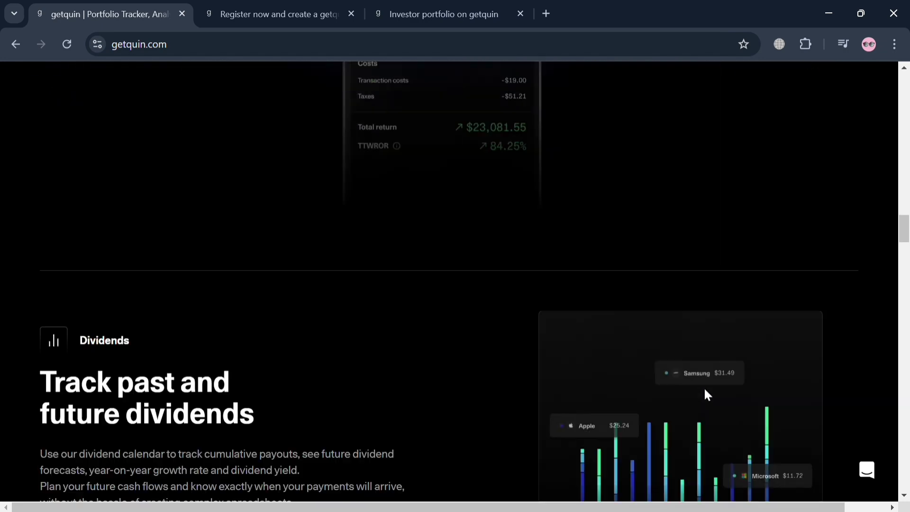
scroll(705, 390, "down", 5)
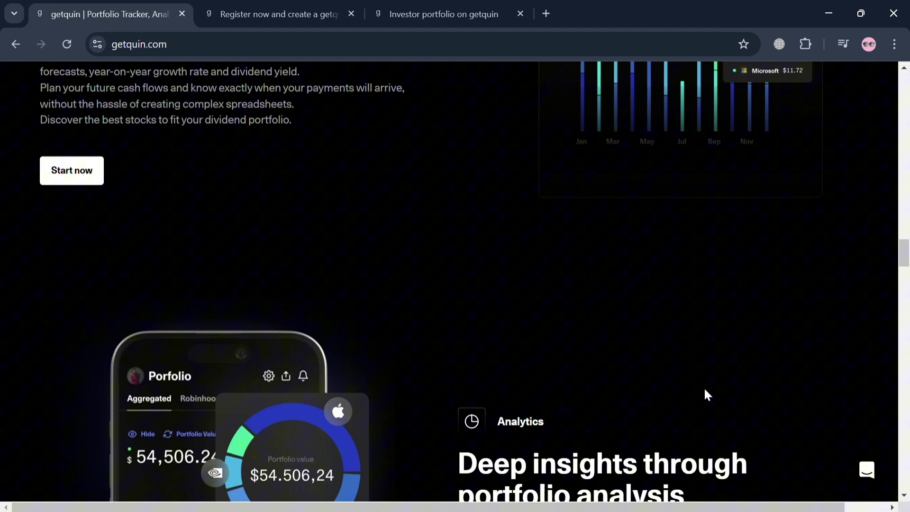
scroll(705, 390, "down", 9)
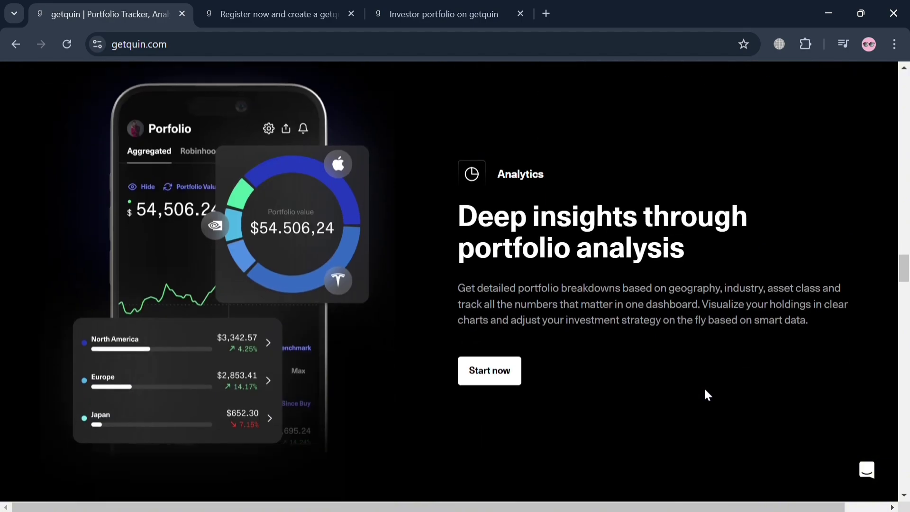
scroll(705, 390, "down", 14)
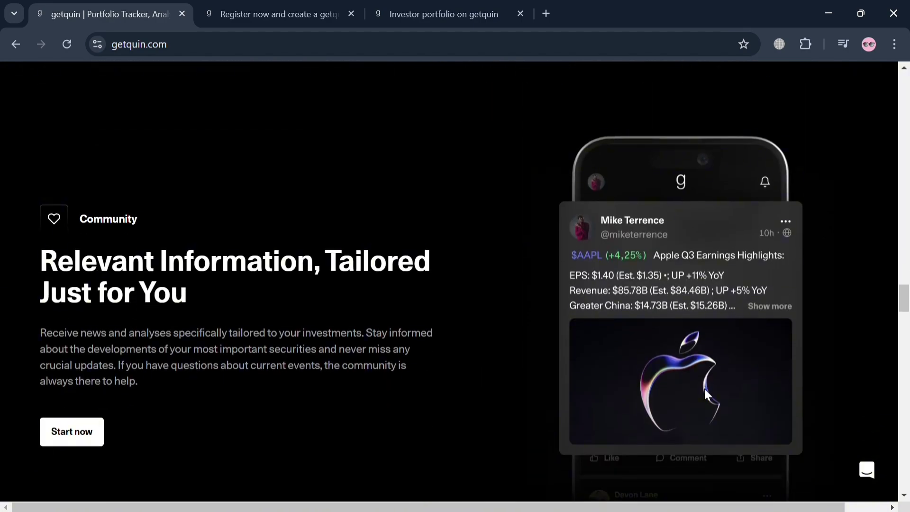
scroll(706, 394, "down", 7)
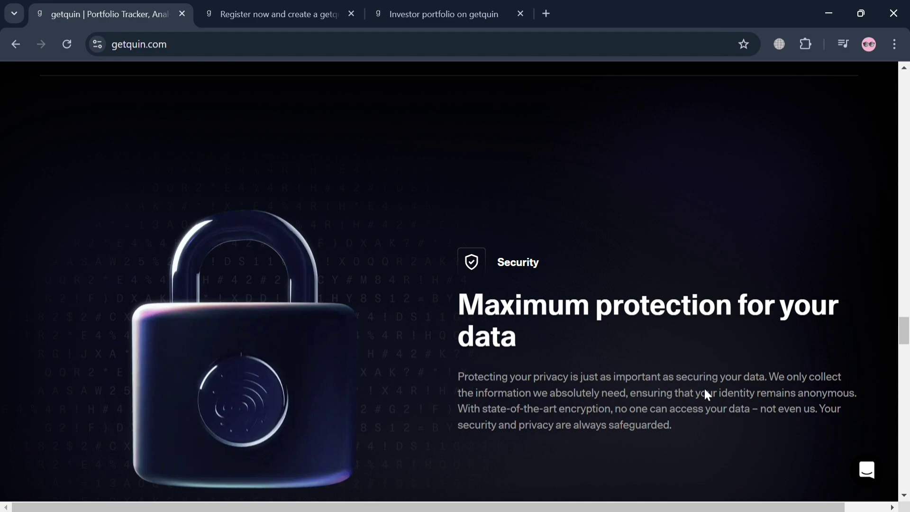
scroll(711, 395, "down", 6)
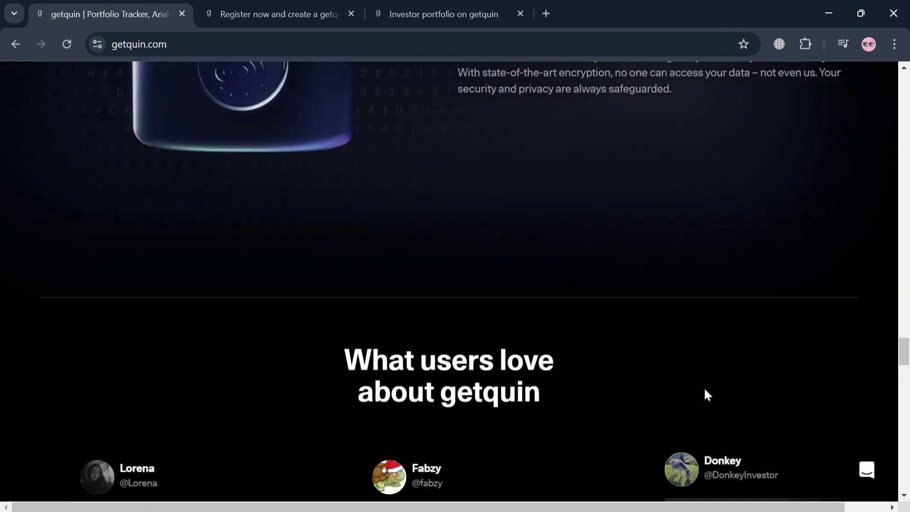
scroll(709, 395, "up", 2)
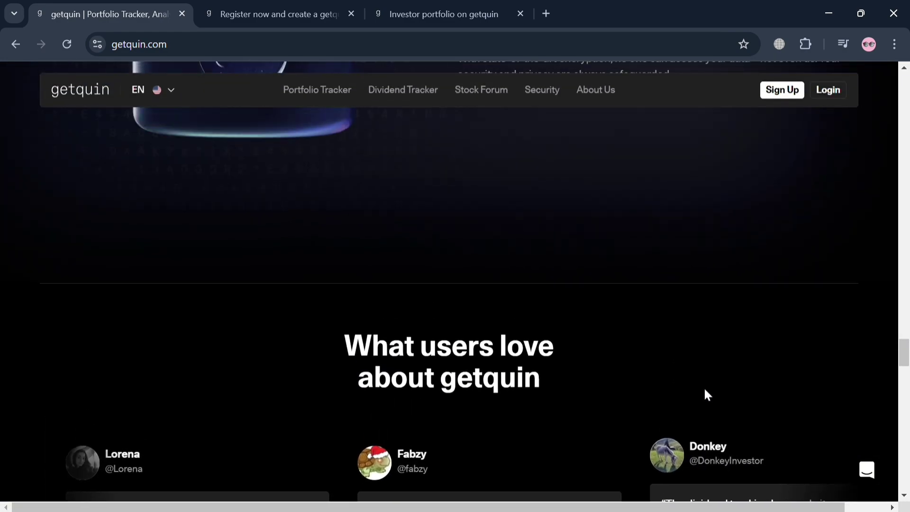
scroll(707, 394, "down", 9)
scroll(707, 394, "down", 15)
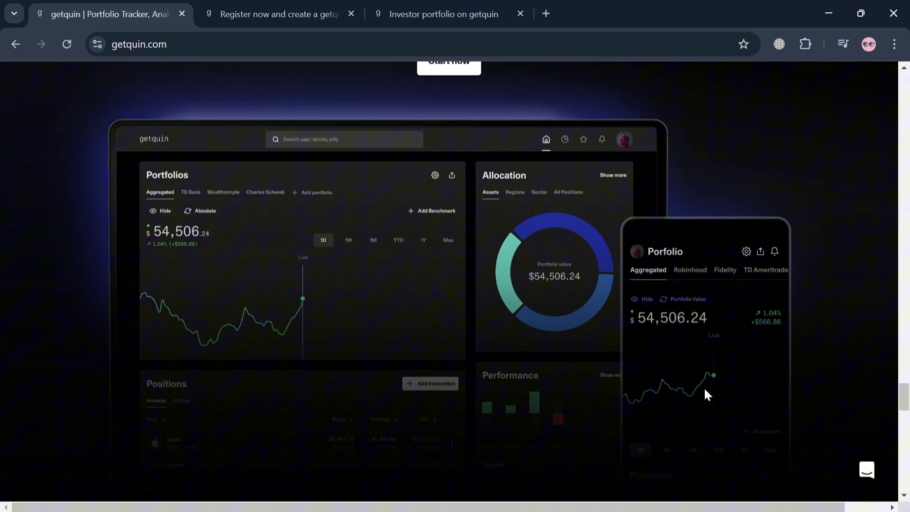
scroll(711, 396, "down", 4)
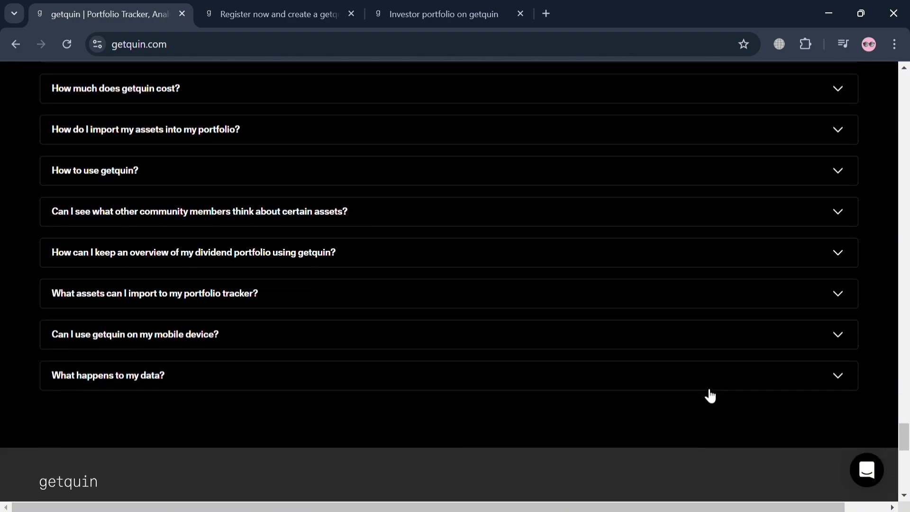
scroll(707, 394, "down", 7)
scroll(707, 394, "up", 20)
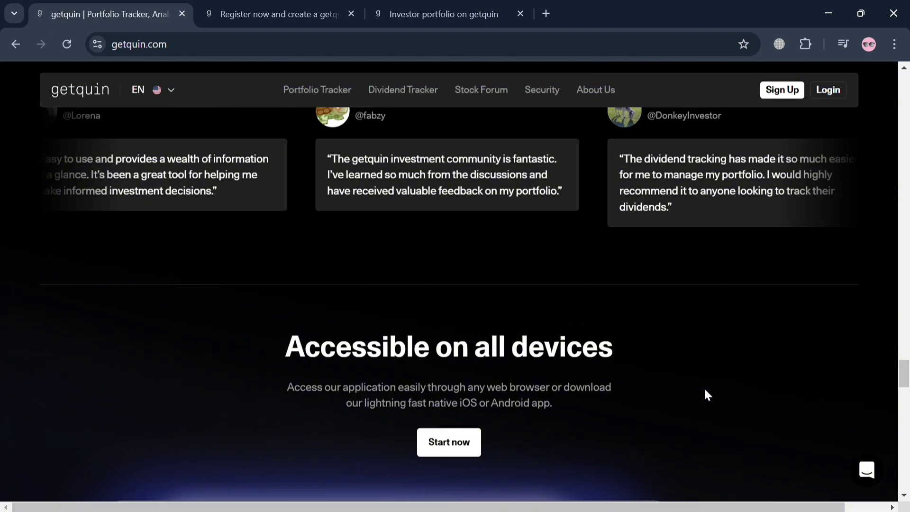
scroll(705, 390, "up", 20)
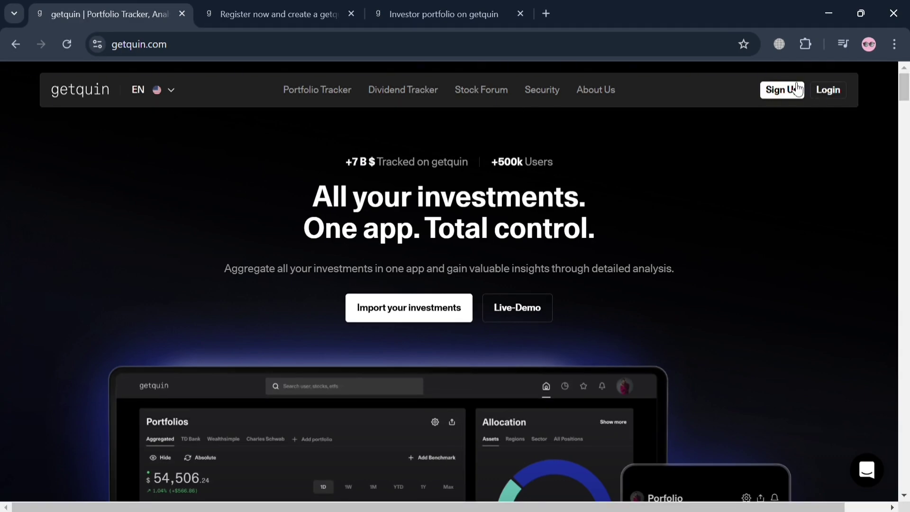
- On the registration page, accept cookies and sign up with a Google account
left_click(309, 10)
scroll(196, 202, "down", 1)
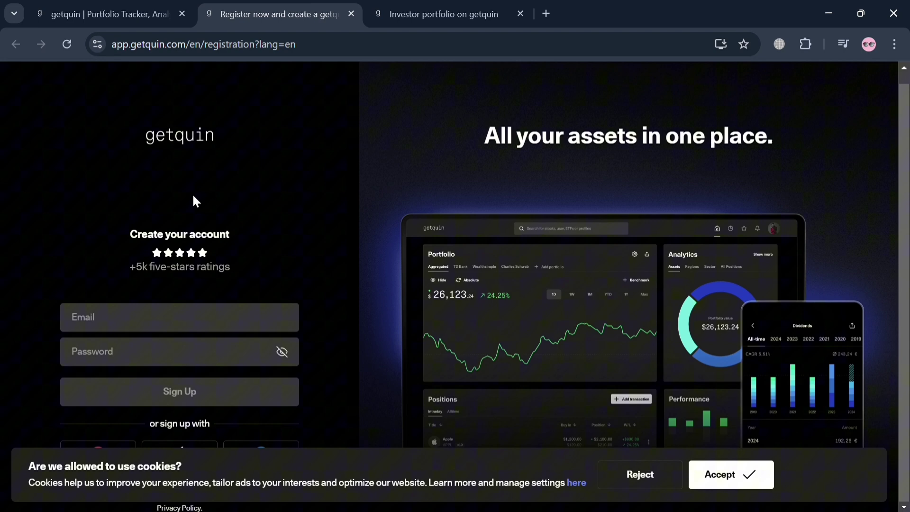
left_click(732, 475)
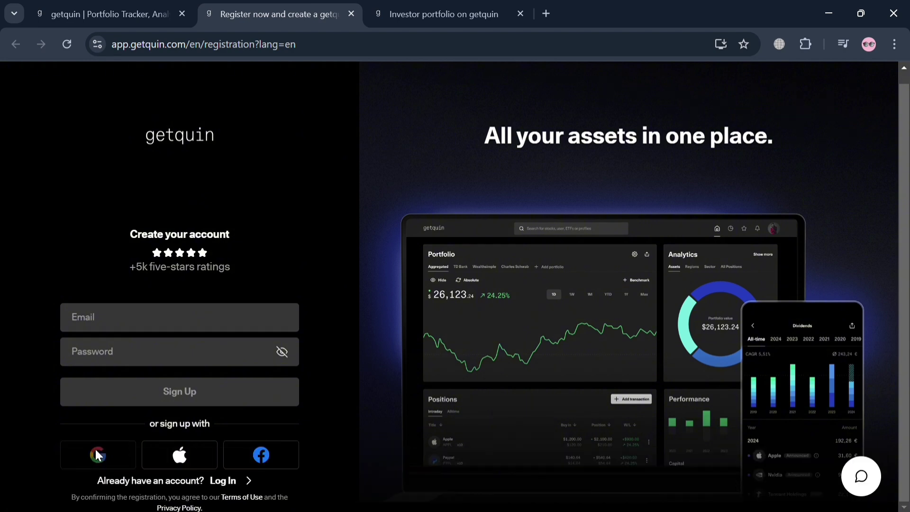
left_click(122, 465)
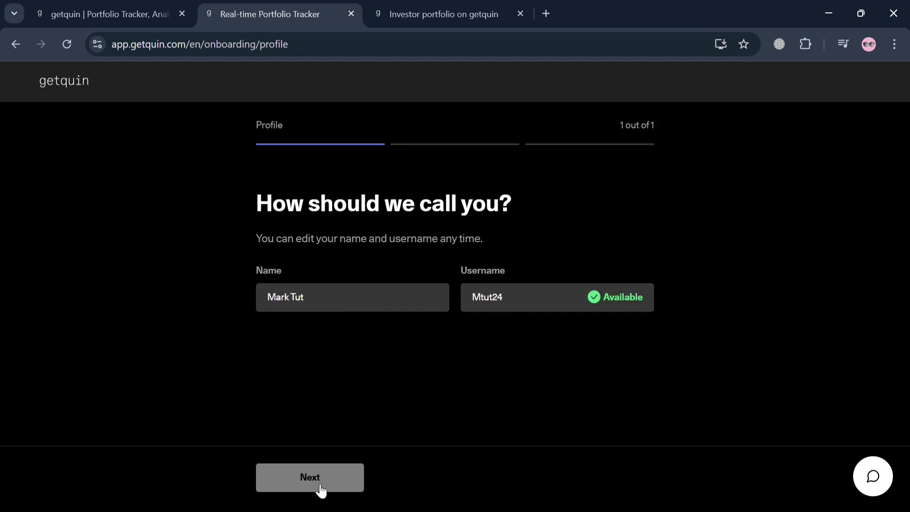
- Confirm the profile, pick goal 'Track my investments in one place' and interest Portfolio Analysis
left_click(344, 491)
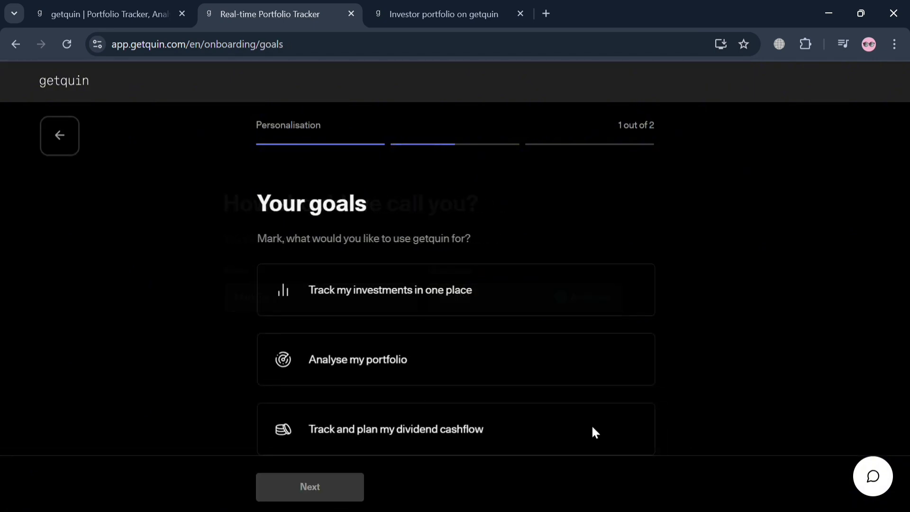
scroll(504, 329, "down", 1)
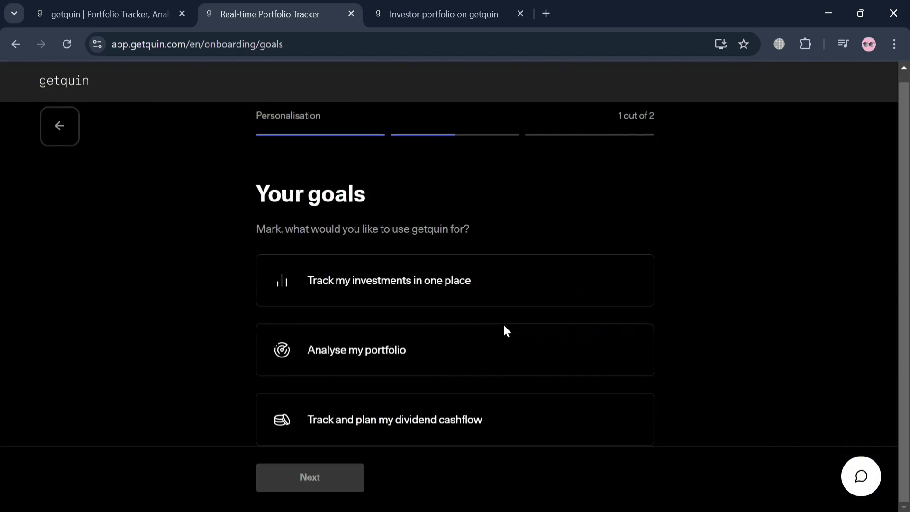
left_click(507, 278)
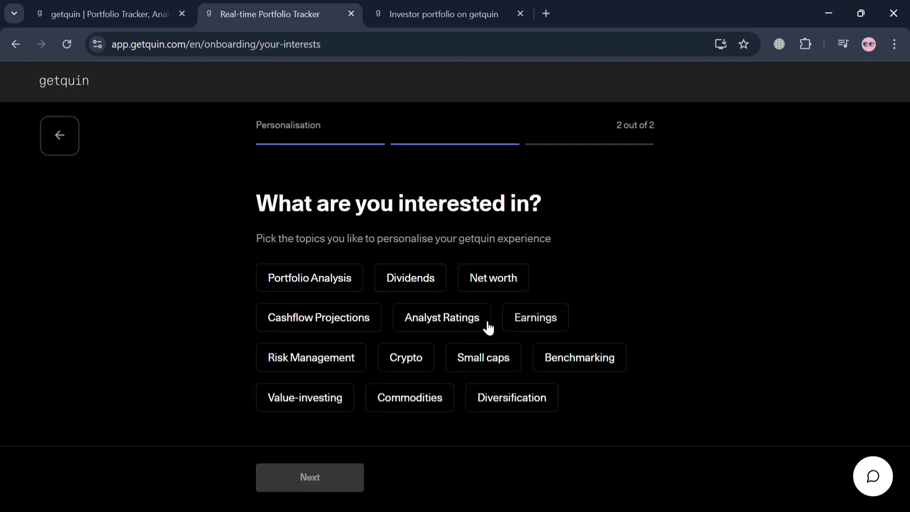
left_click(317, 288)
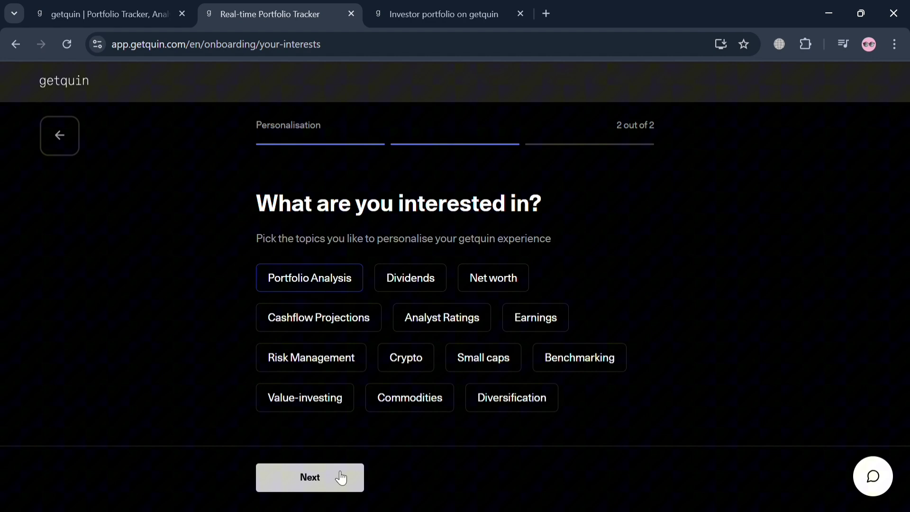
left_click(341, 479)
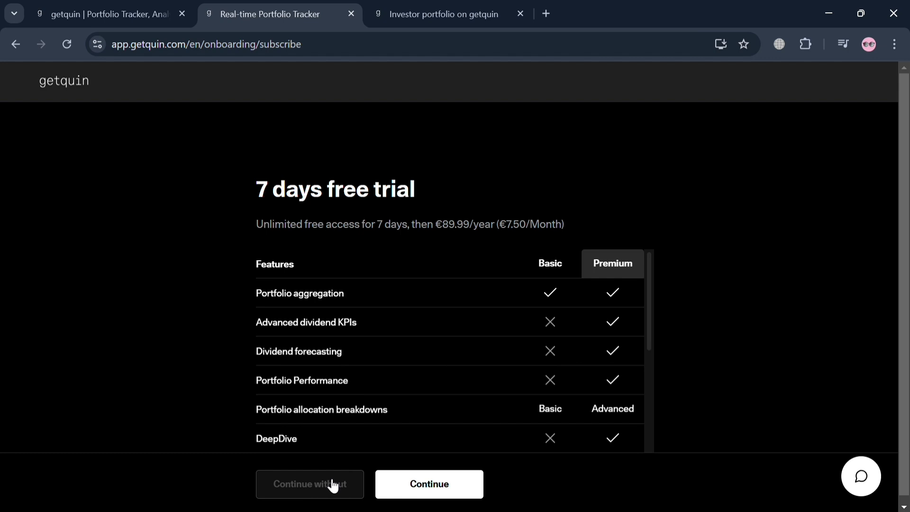
- Skip the free trial and choose Crypto Wallet as the account type
scroll(510, 366, "down", 5)
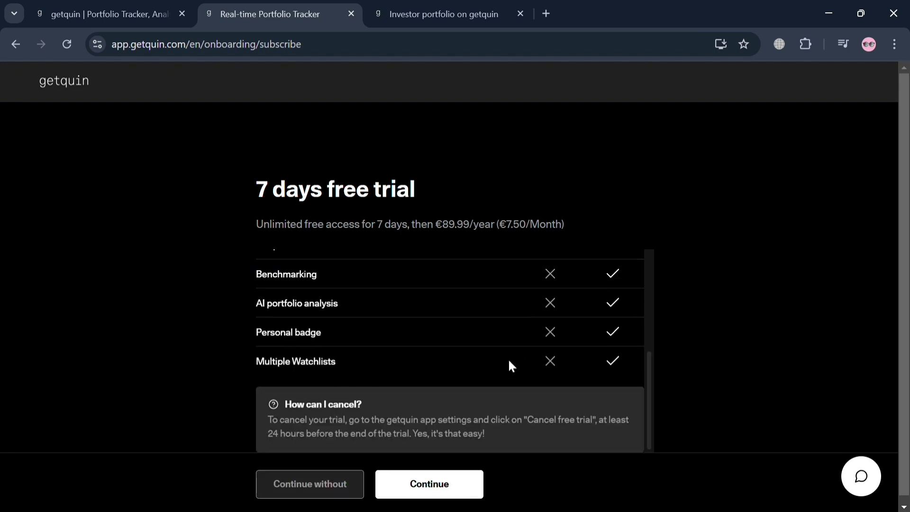
scroll(510, 363, "up", 5)
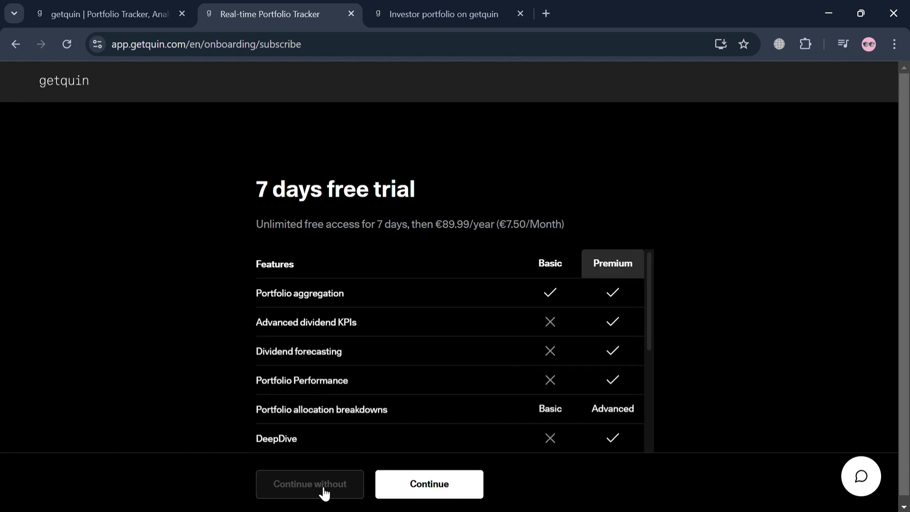
left_click(300, 493)
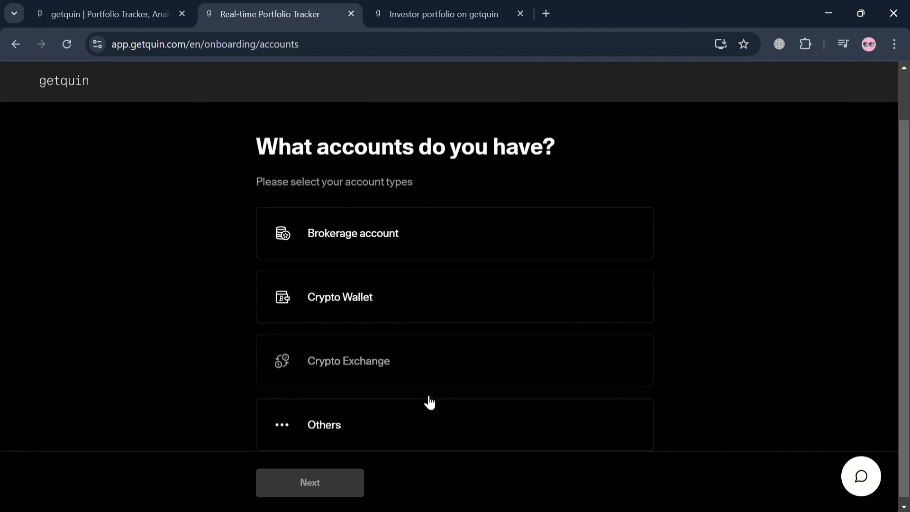
scroll(429, 400, "down", 1)
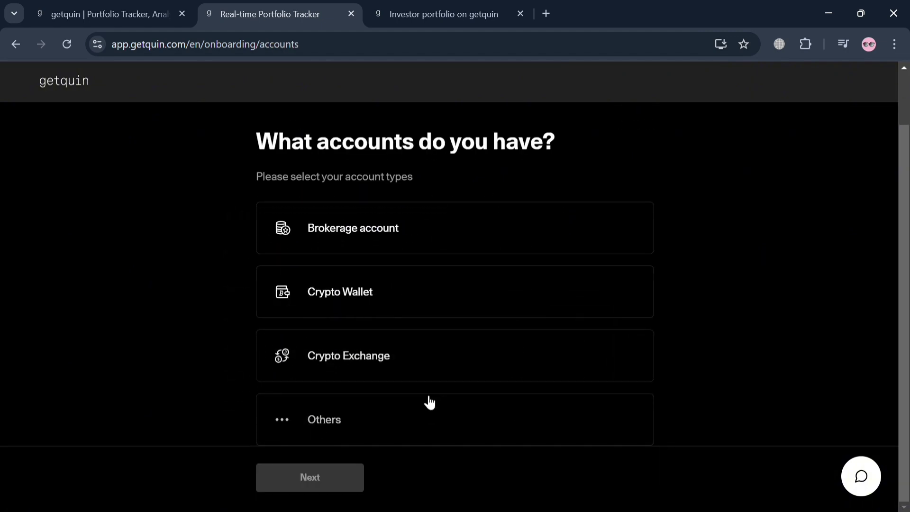
left_click(439, 307)
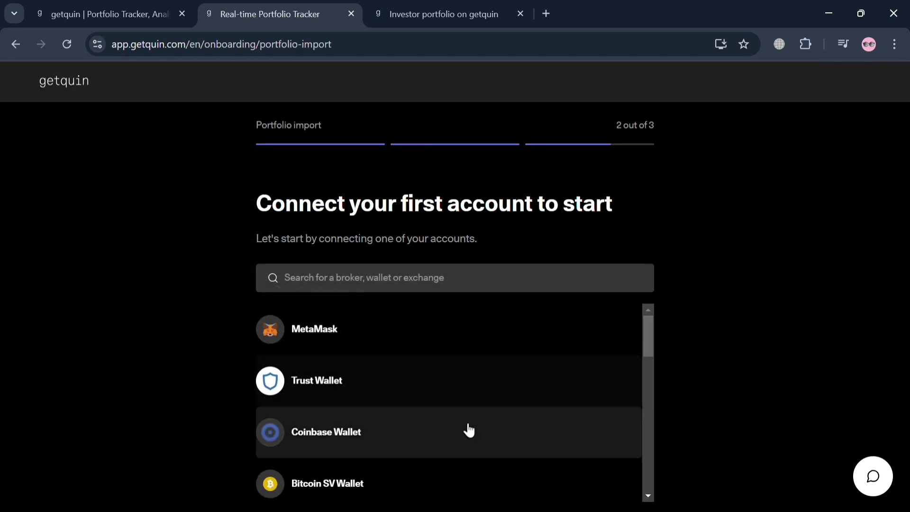
scroll(465, 429, "down", 5)
scroll(467, 437, "up", 5)
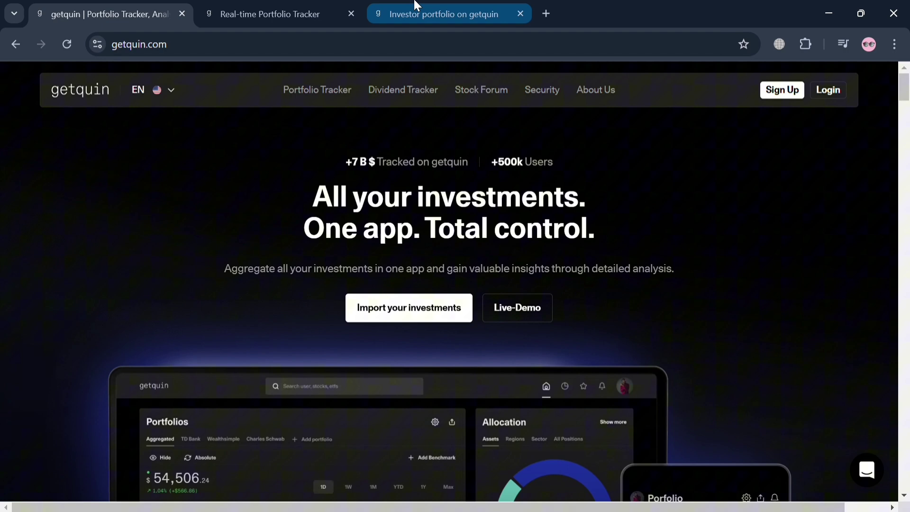
- Switch to the demo investor portfolio and scroll through its Positions and Dividends
left_click(417, 7)
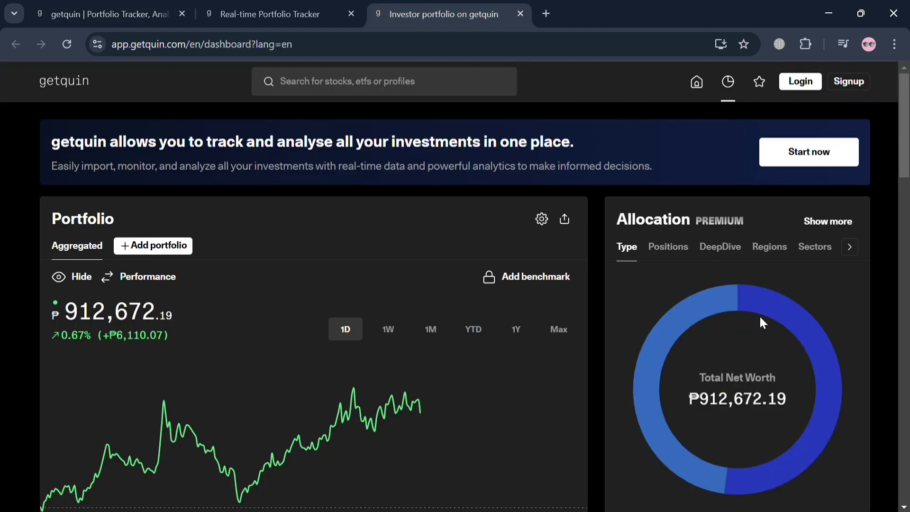
scroll(470, 446, "down", 1)
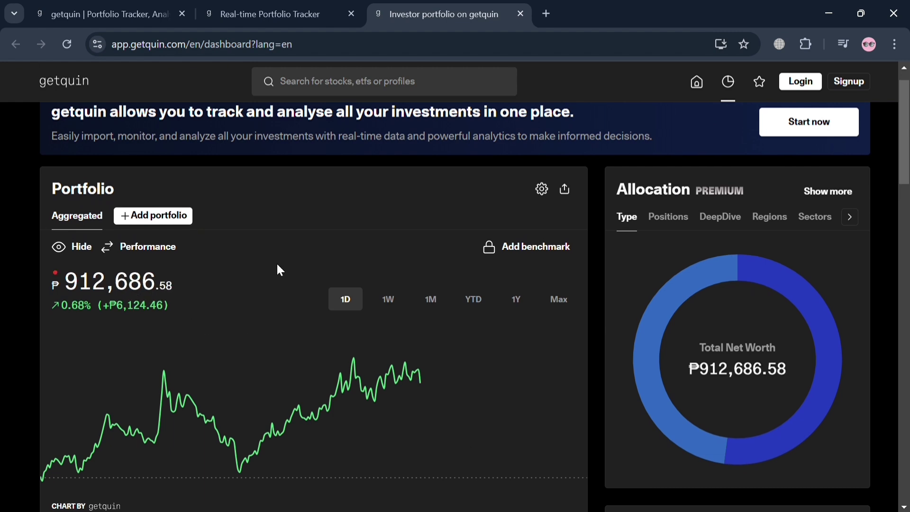
scroll(277, 265, "down", 10)
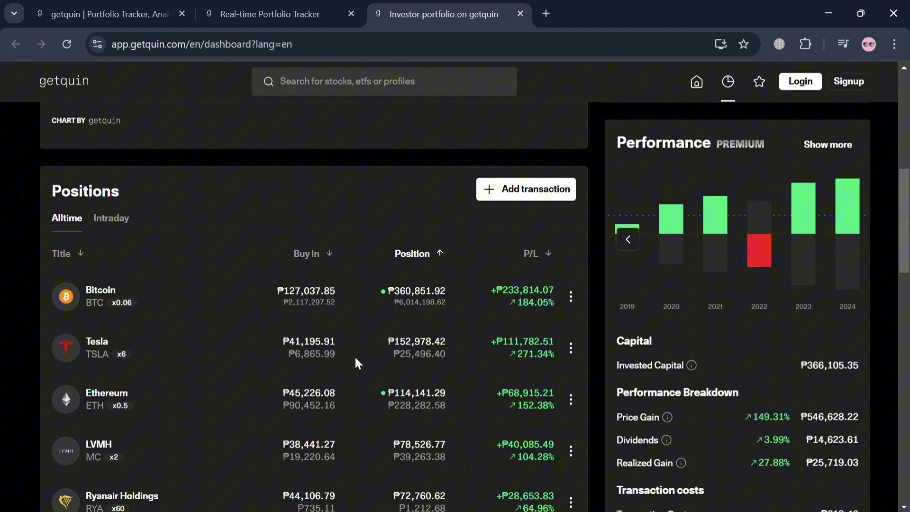
scroll(303, 324, "down", 5)
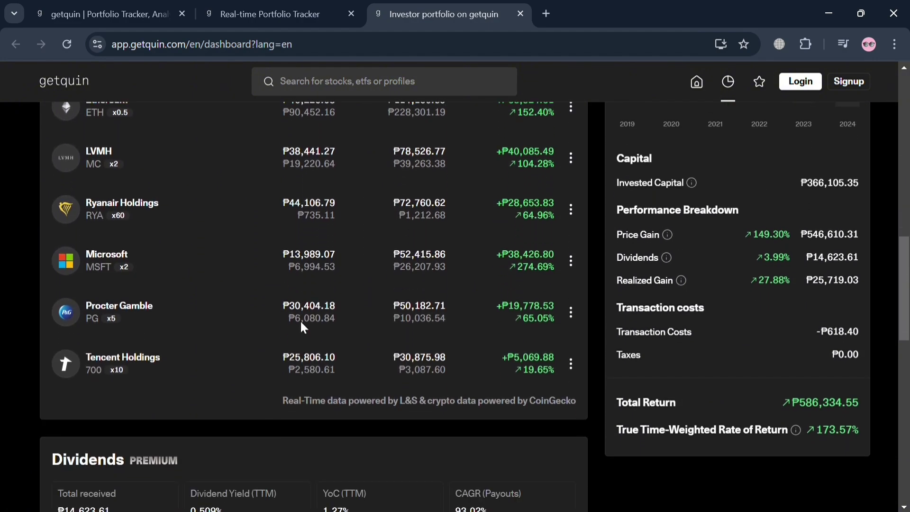
scroll(301, 323, "up", 6)
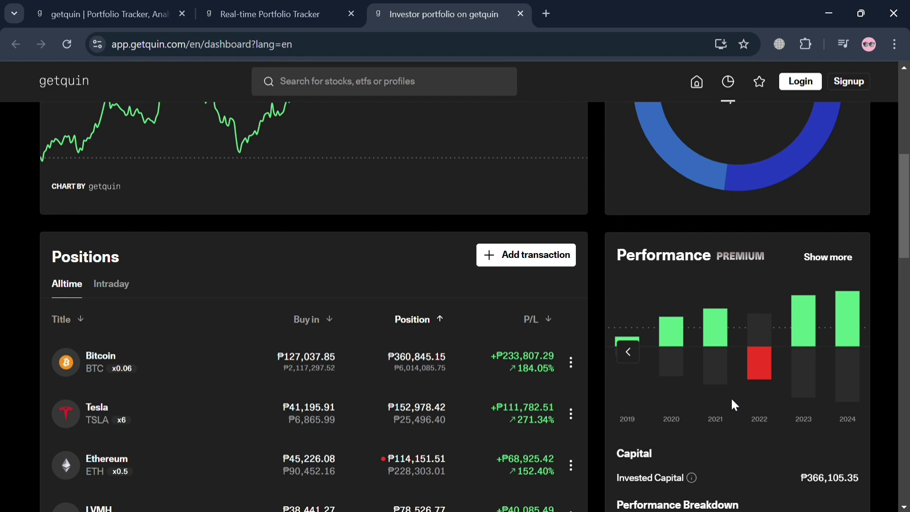
scroll(731, 397, "down", 2)
scroll(731, 397, "down", 8)
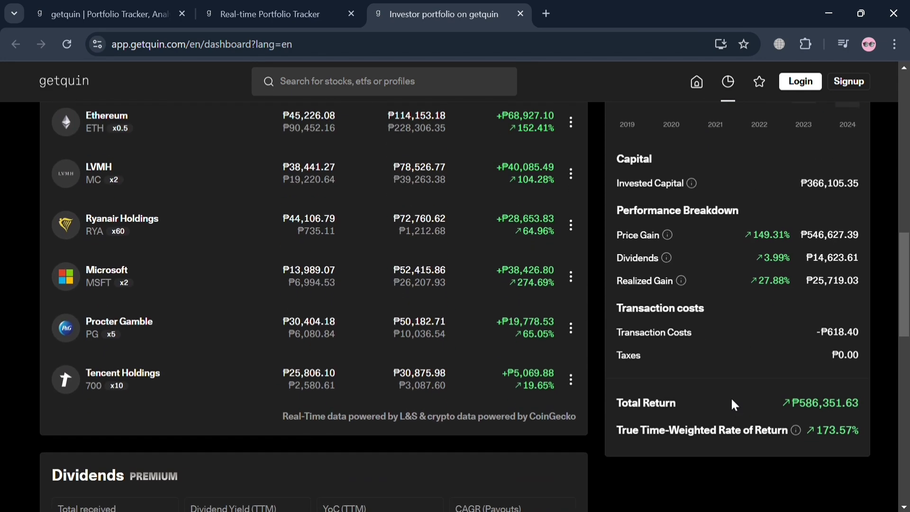
scroll(246, 405, "down", 2)
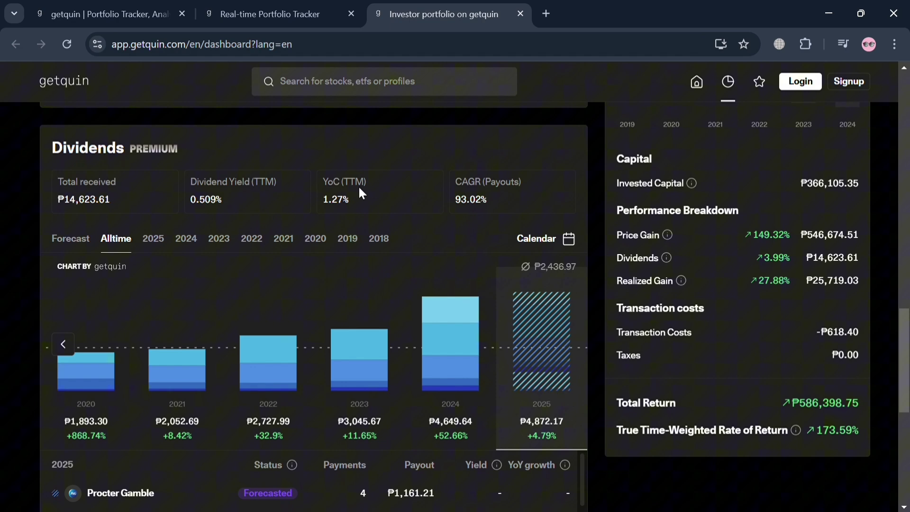
scroll(341, 400, "down", 3)
scroll(336, 400, "down", 3)
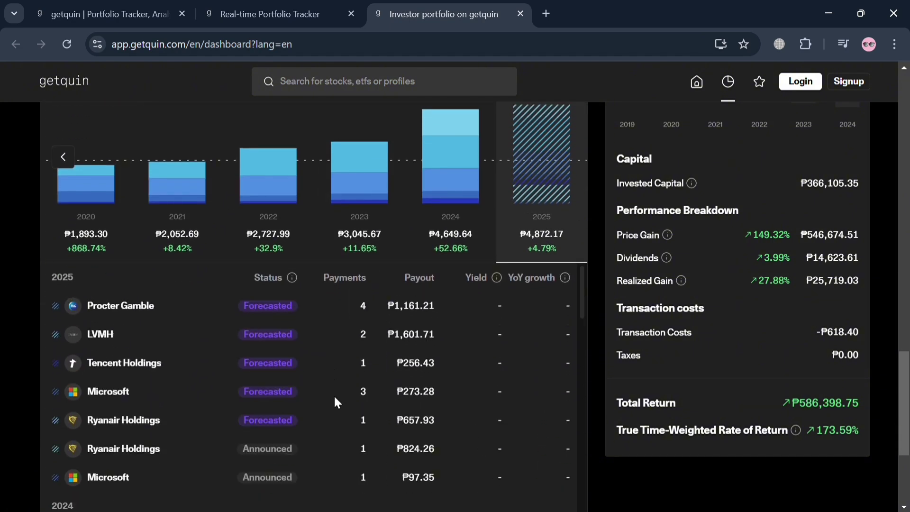
scroll(334, 394, "down", 3)
scroll(334, 395, "up", 10)
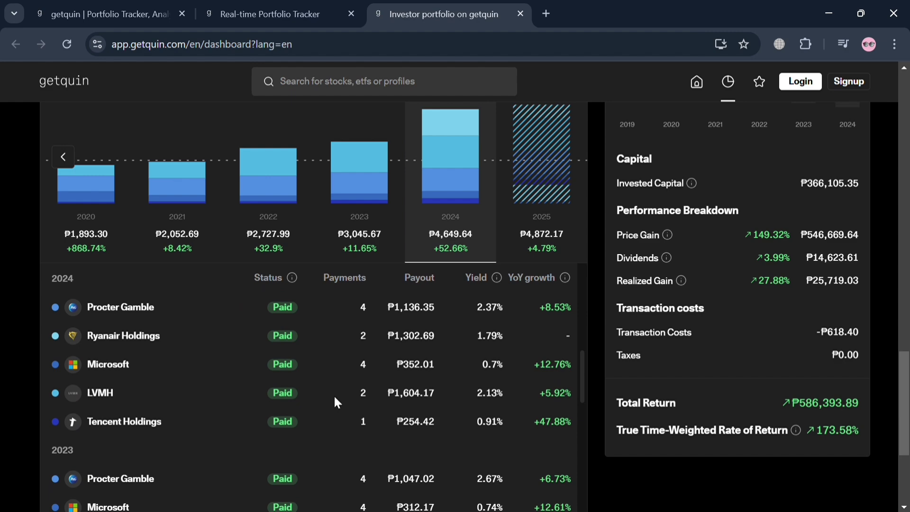
scroll(334, 398, "up", 5)
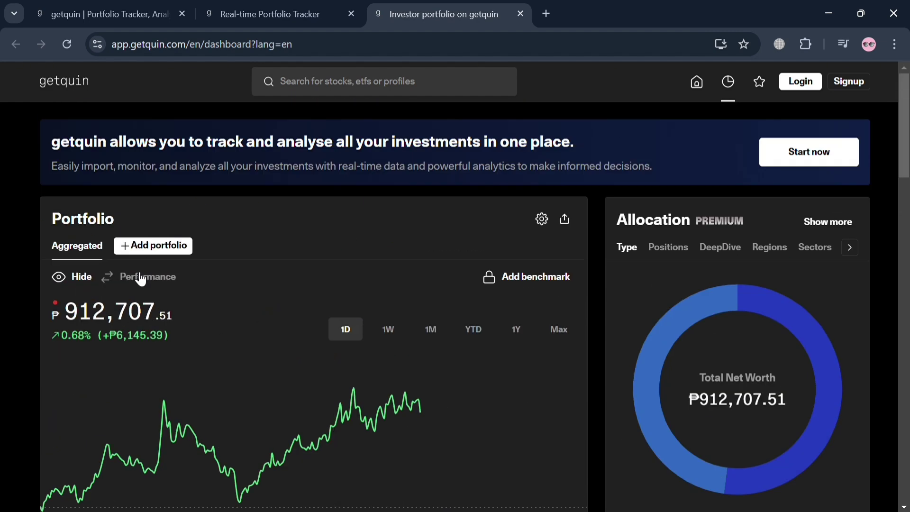
- View the performance chart at 1W, 1M and YTD, then return it to 1D
left_click(397, 336)
scroll(398, 339, "down", 2)
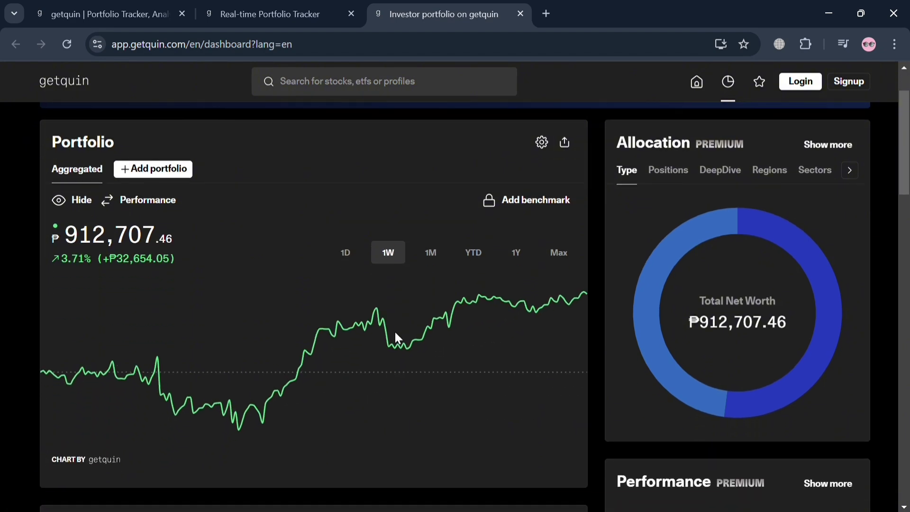
left_click(430, 256)
left_click(483, 253)
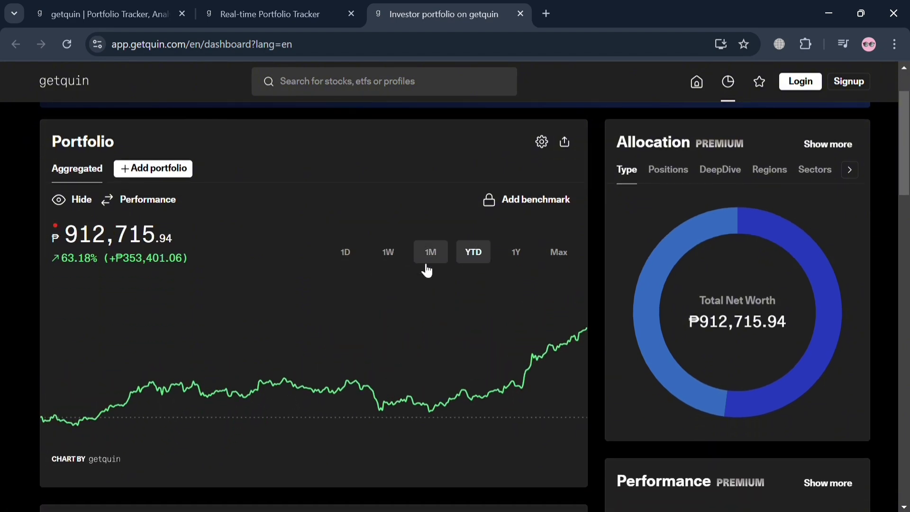
left_click(356, 261)
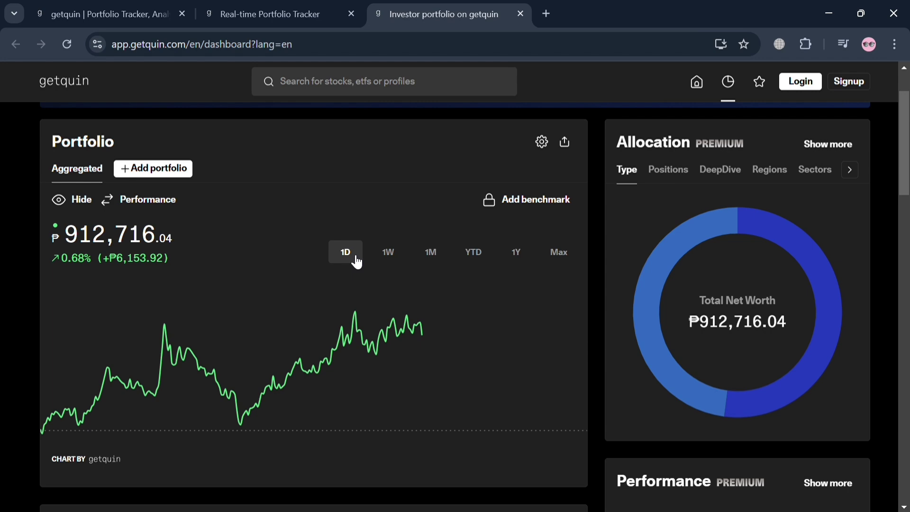
scroll(367, 364, "down", 2)
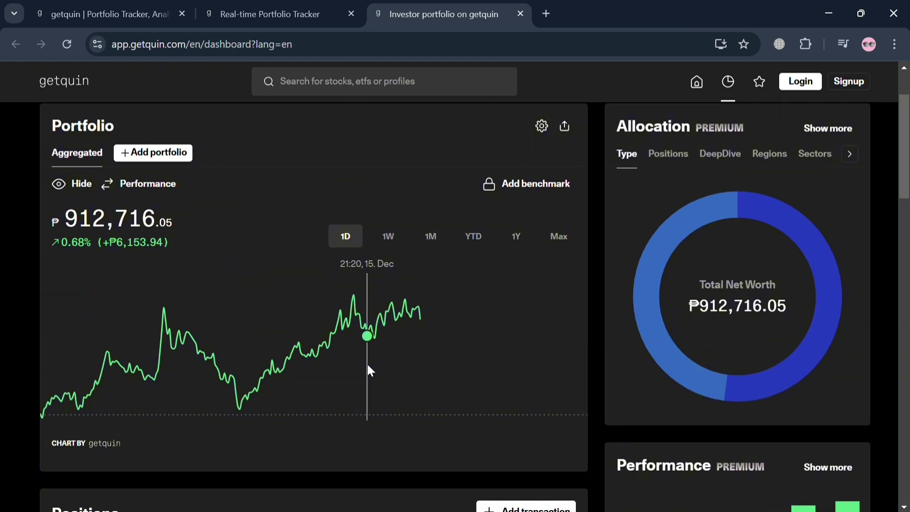
- View allocation by Positions and DeepDive, then return it to the breakdown by Type
left_click(669, 161)
left_click(717, 159)
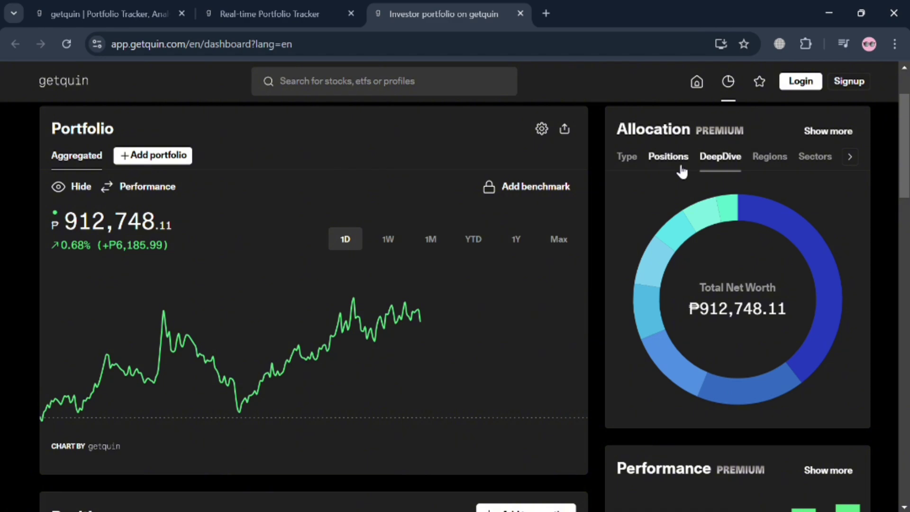
left_click(629, 158)
scroll(541, 328, "down", 6)
scroll(542, 328, "down", 2)
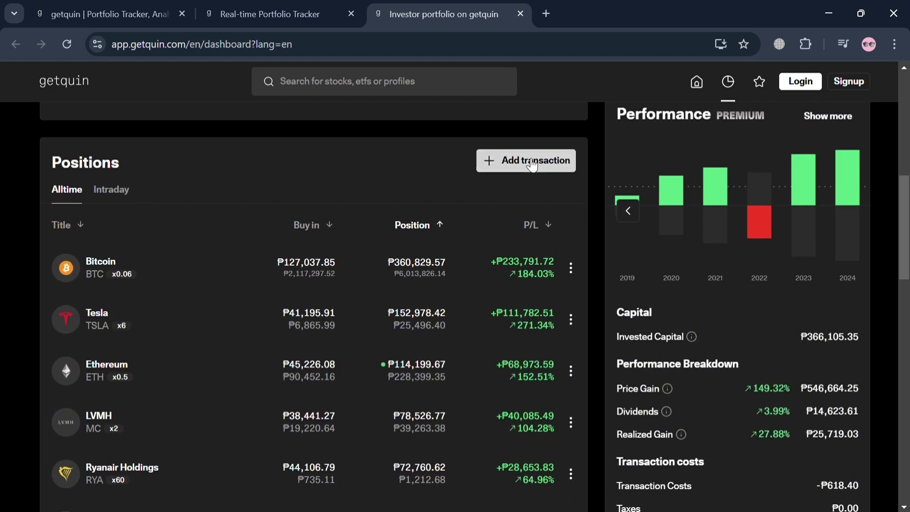
- Open the Add Transaction form and enter a quantity of 2
left_click(534, 164)
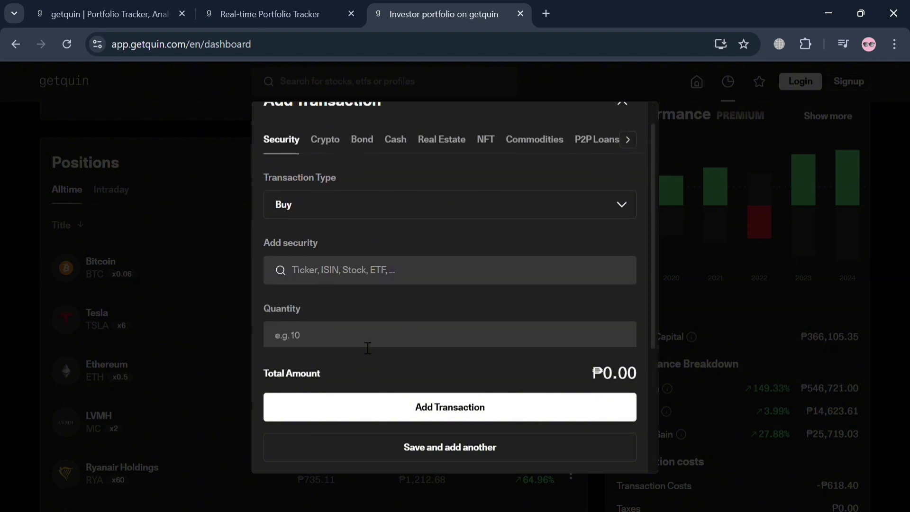
scroll(361, 344, "down", 4)
scroll(366, 348, "up", 4)
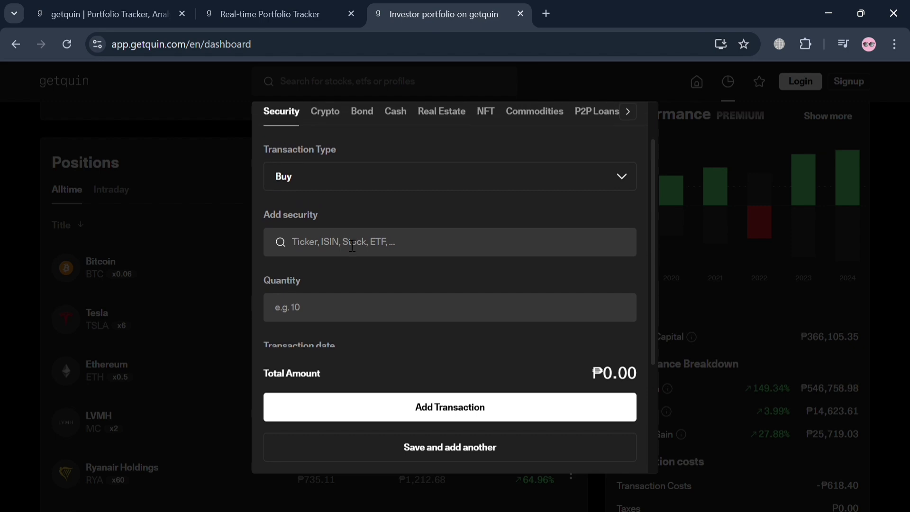
scroll(339, 325, "down", 4)
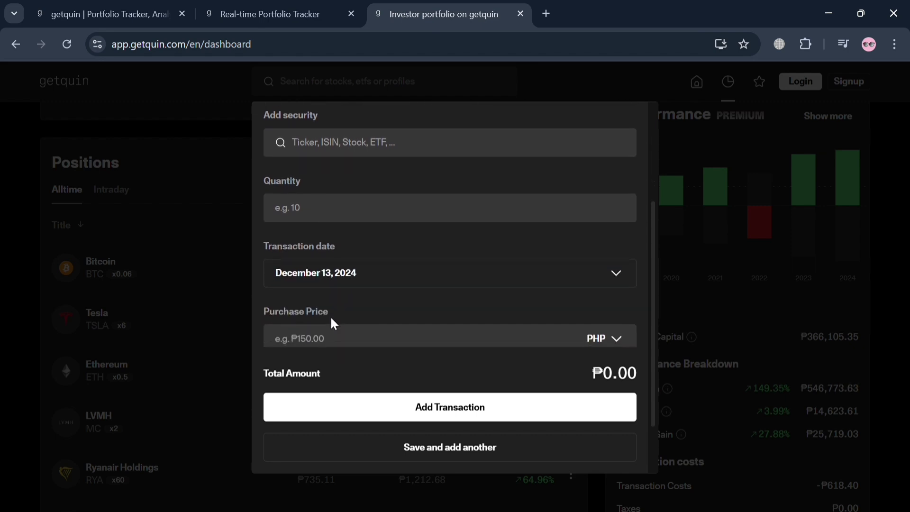
type("20")
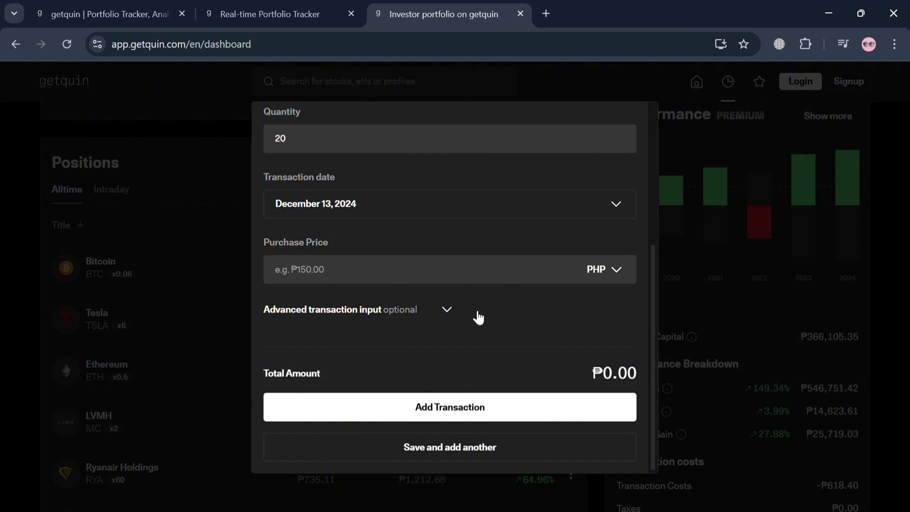
scroll(479, 318, "up", 5)
scroll(474, 313, "down", 1)
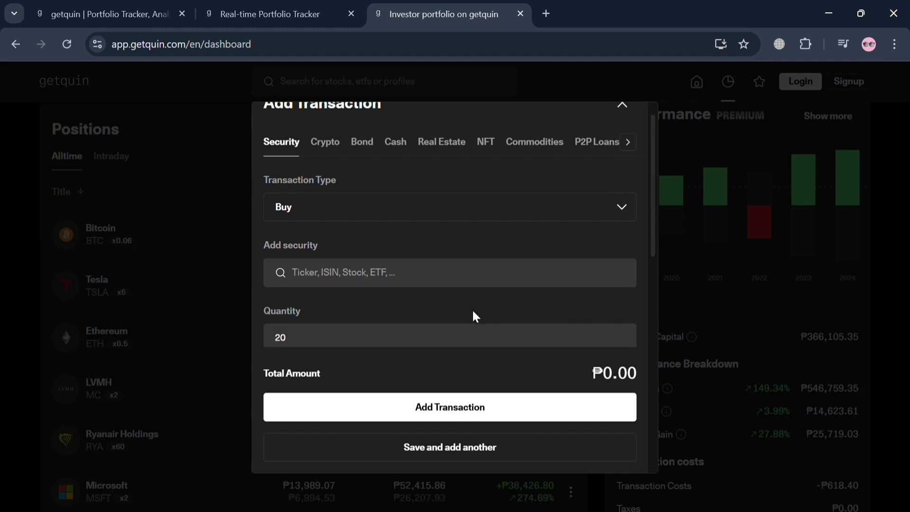
- Record the transaction as crypto and select Ethereum (ETH) via an 'eth' search
left_click(339, 152)
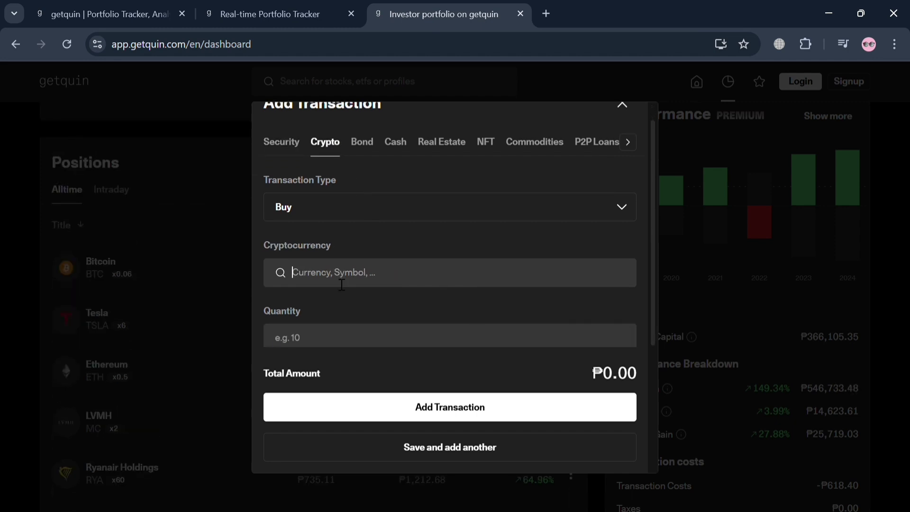
type("e")
key("BackSpace")
type("eth")
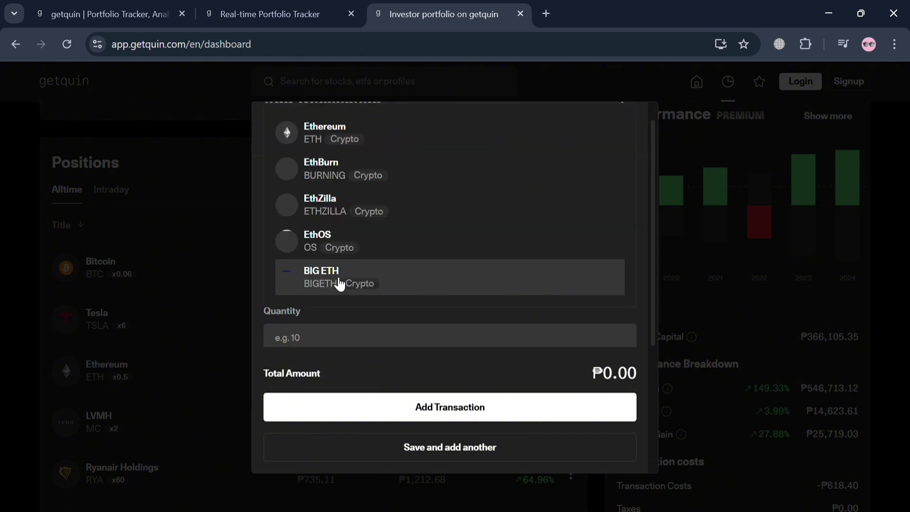
left_click(366, 149)
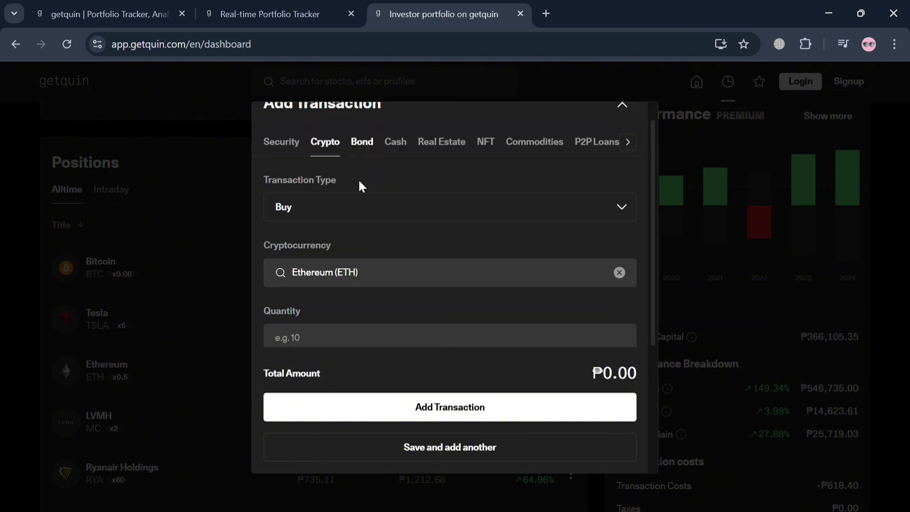
scroll(360, 282, "down", 2)
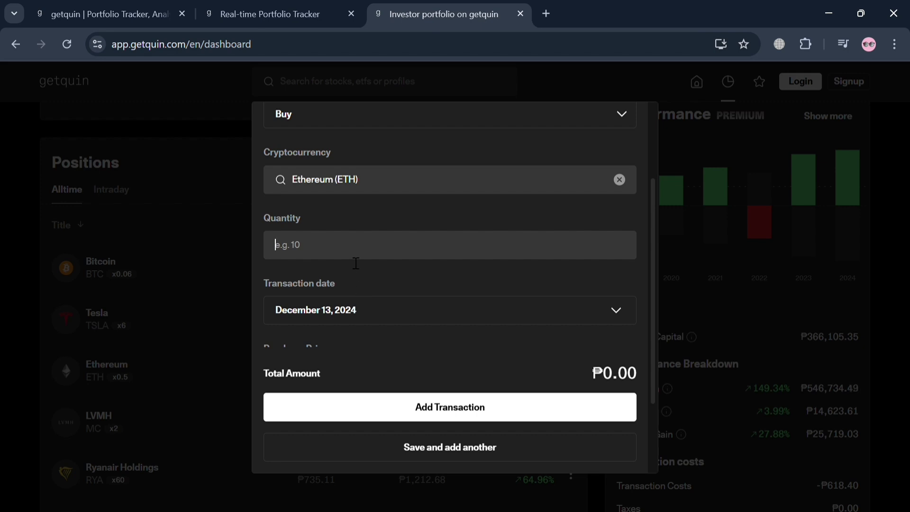
- Set the quantity to 1 and expand the advanced transaction fields
left_click(356, 263)
type("50")
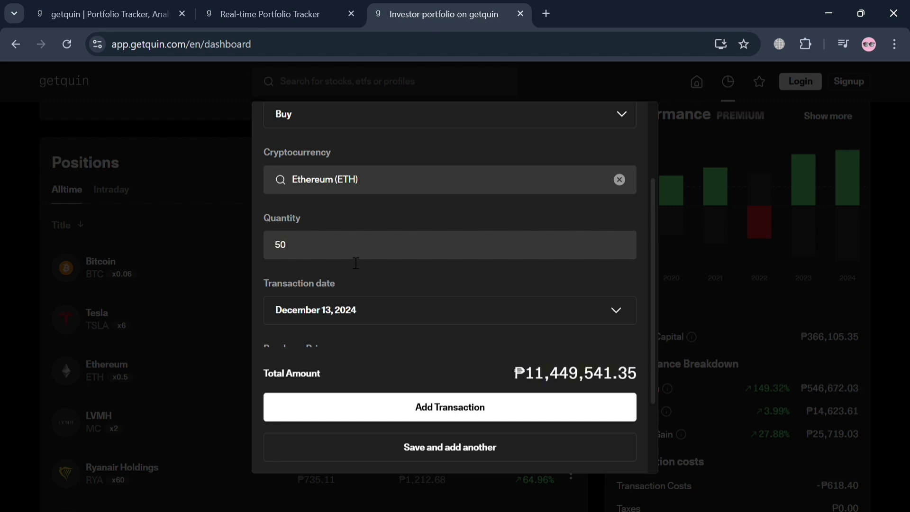
key("BackSpace")
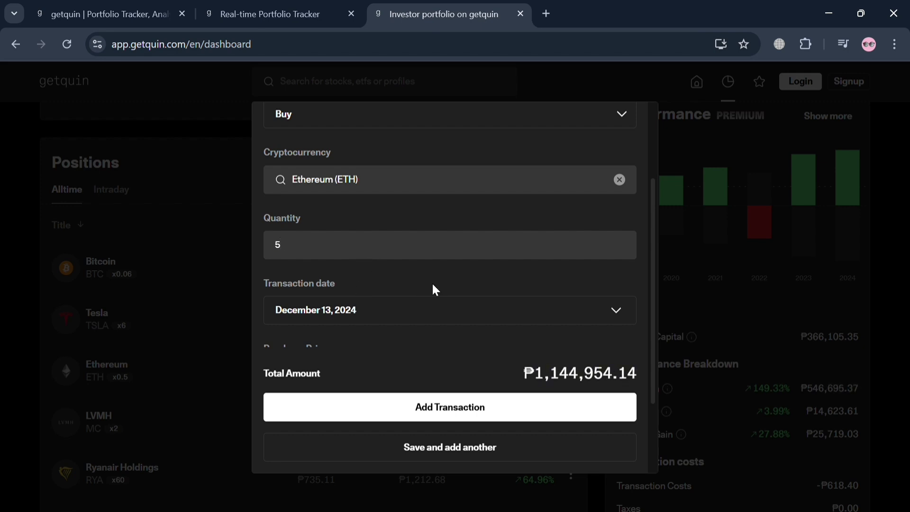
key("BackSpace")
type("1")
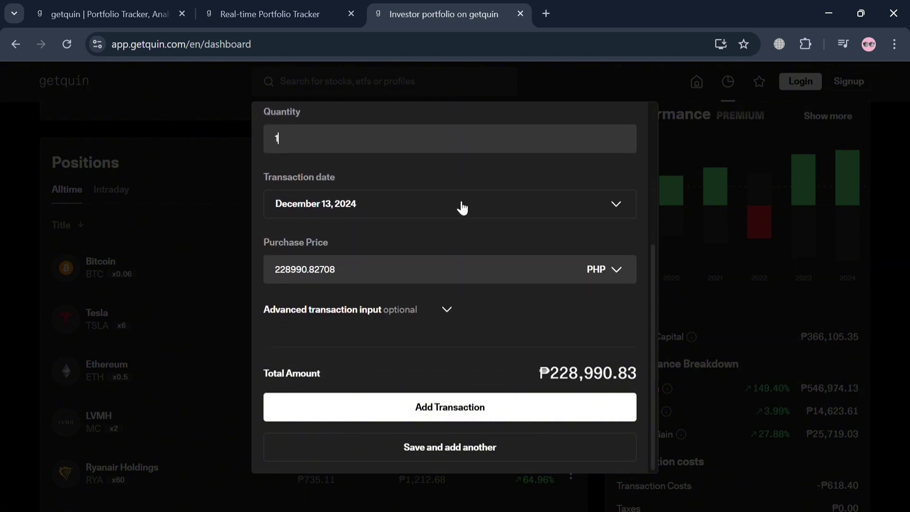
left_click(554, 310)
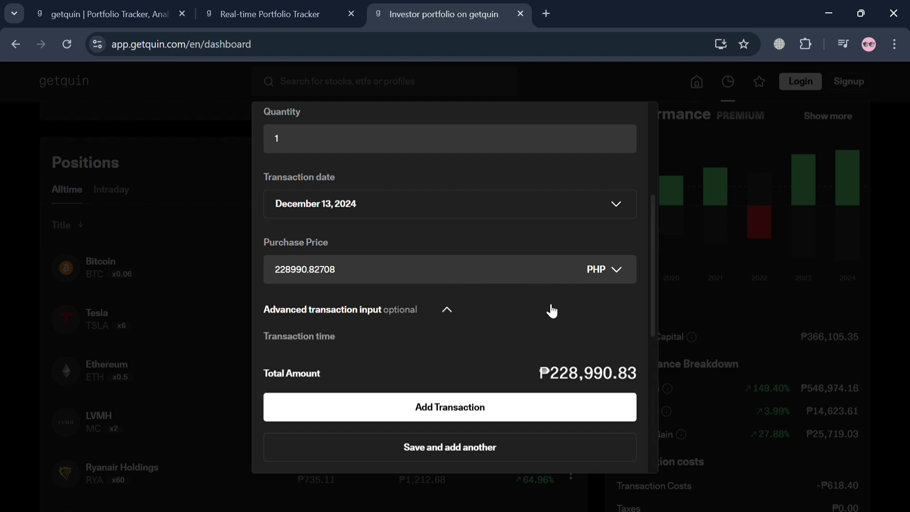
- Submit the Ethereum buy transaction and review the updated dashboard
left_click(510, 410)
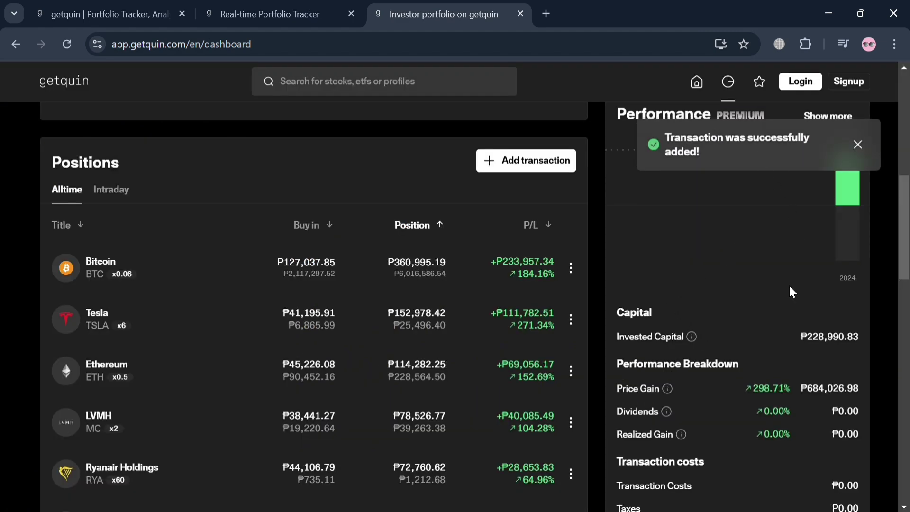
scroll(435, 284, "up", 10)
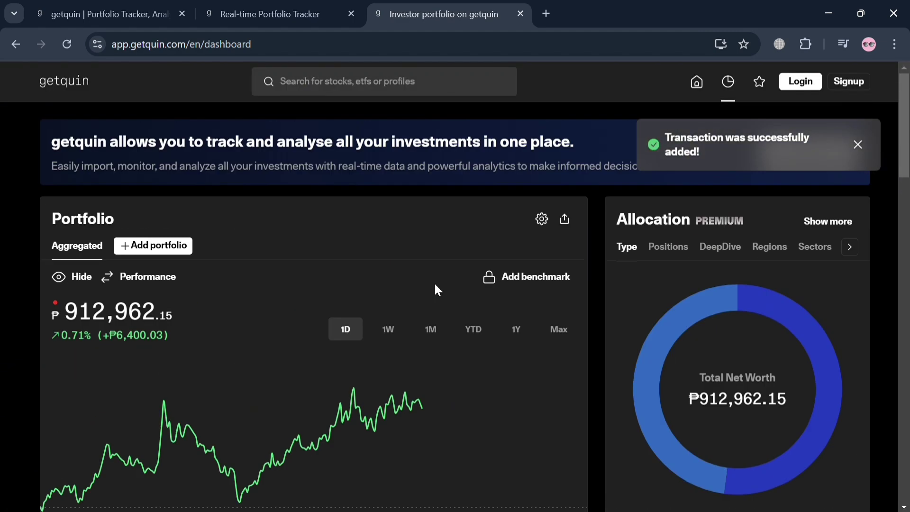
scroll(475, 389, "down", 4)
scroll(475, 389, "up", 1)
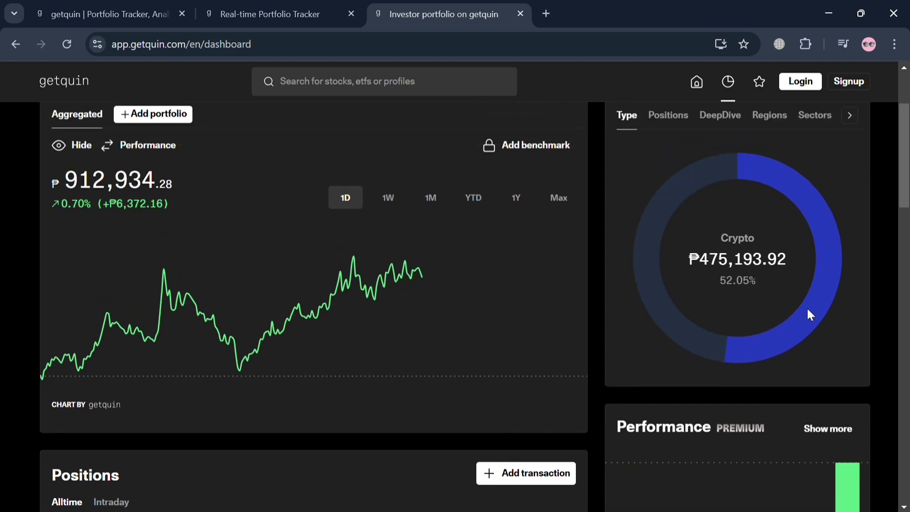
scroll(808, 313, "down", 5)
scroll(809, 311, "down", 2)
scroll(809, 311, "up", 8)
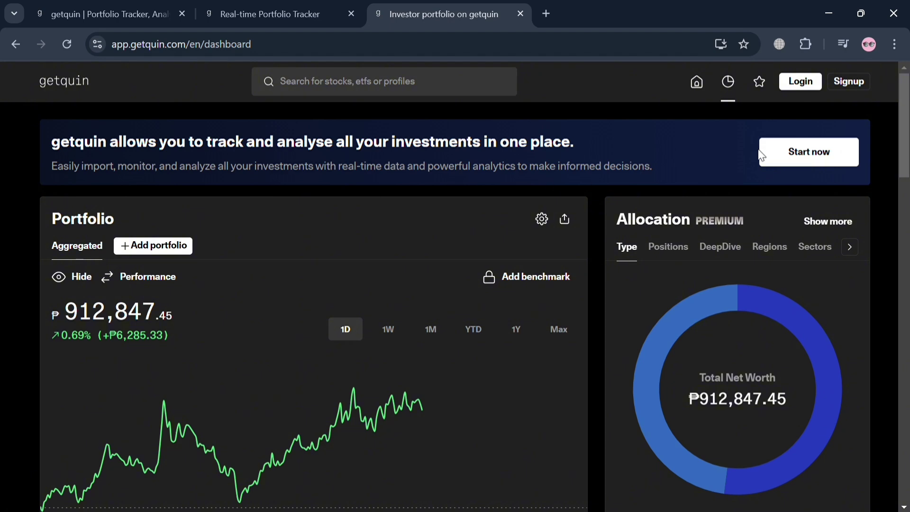
- Open and dismiss the add-portfolio sign-up prompt and the security search suggestions
left_click(145, 247)
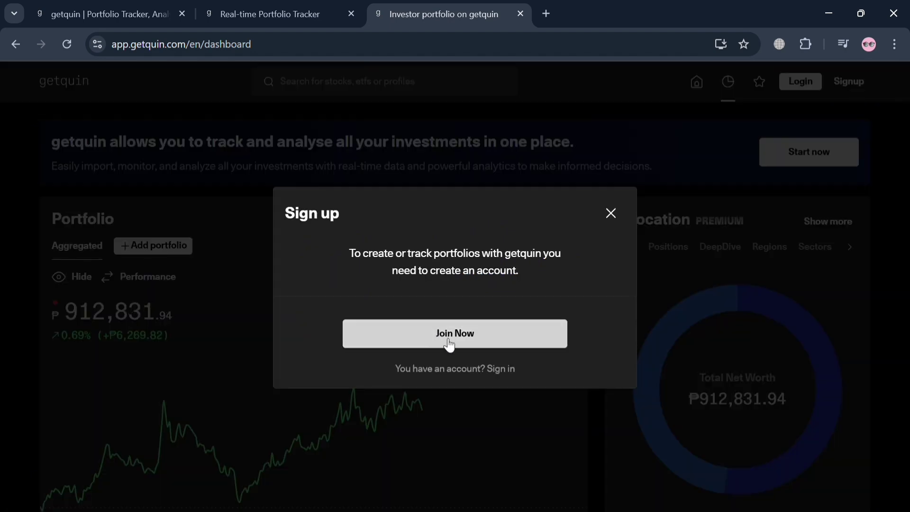
left_click(611, 214)
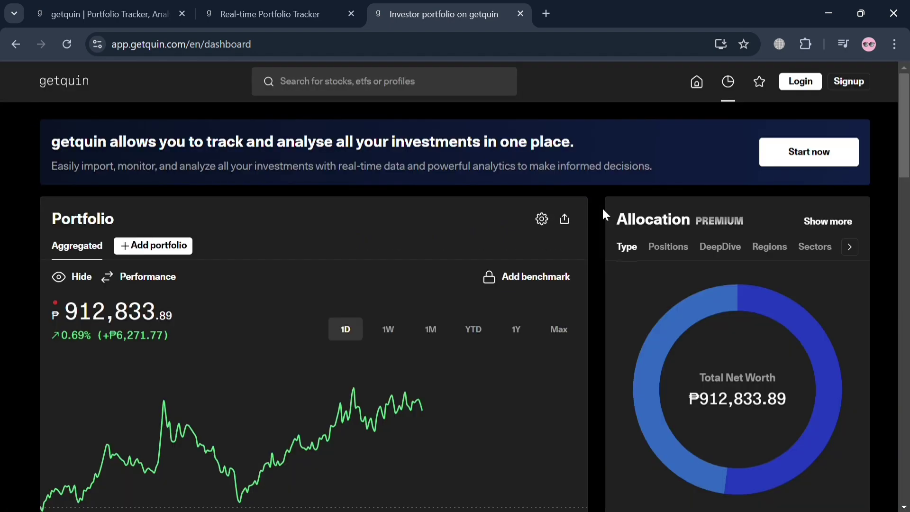
left_click(348, 94)
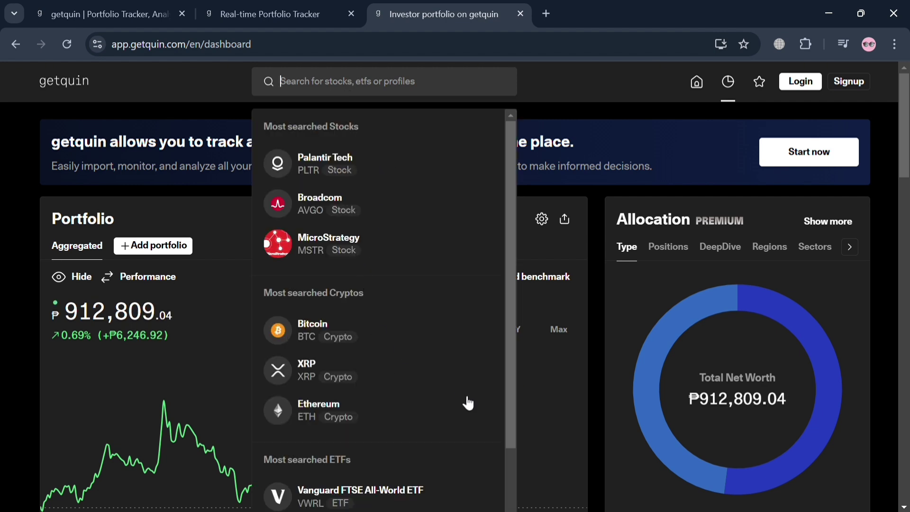
left_click(768, 98)
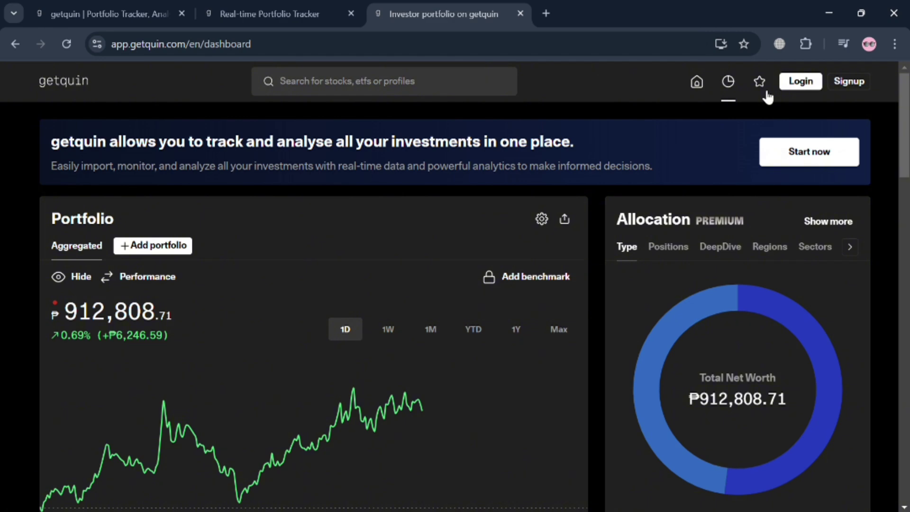
- Go to the Watchlists page and show the Ethereum chart
left_click(769, 97)
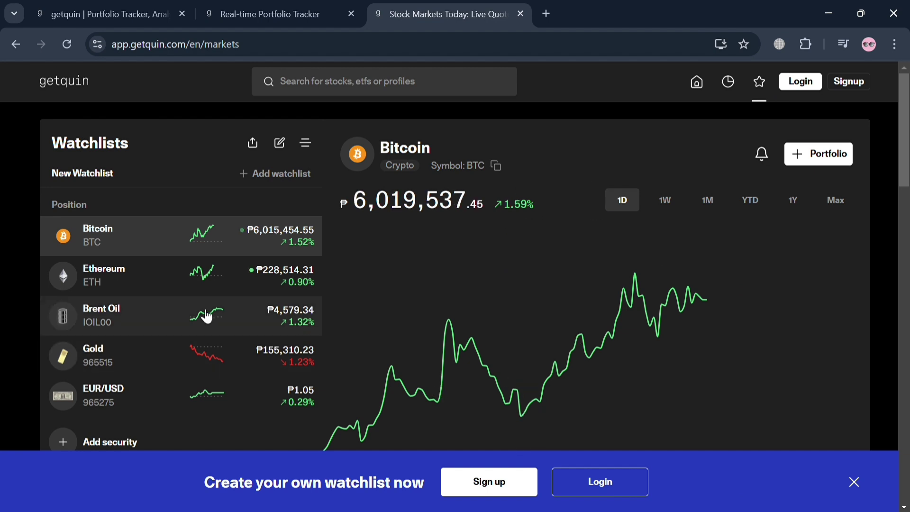
left_click(179, 294)
scroll(179, 299, "down", 2)
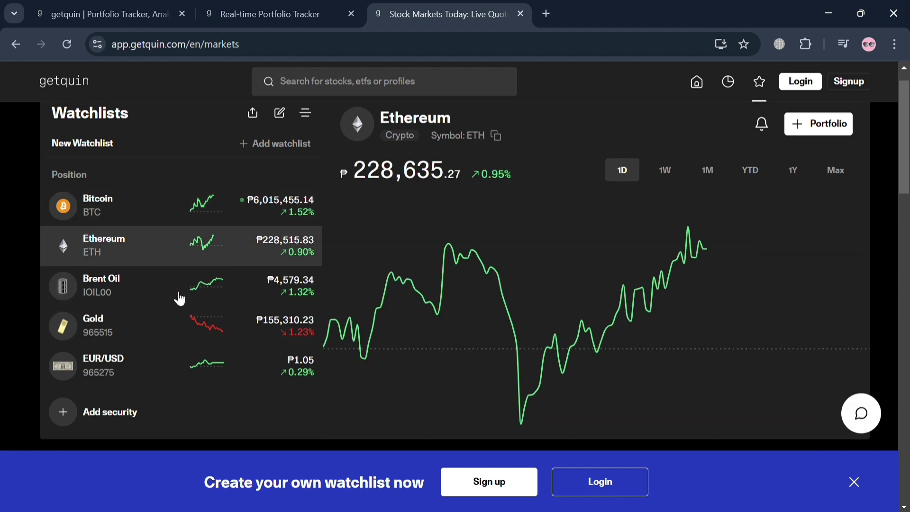
scroll(179, 298, "down", 1)
- Show the Brent Oil chart, browse Trends, and dismiss the create-watchlist banner
left_click(169, 242)
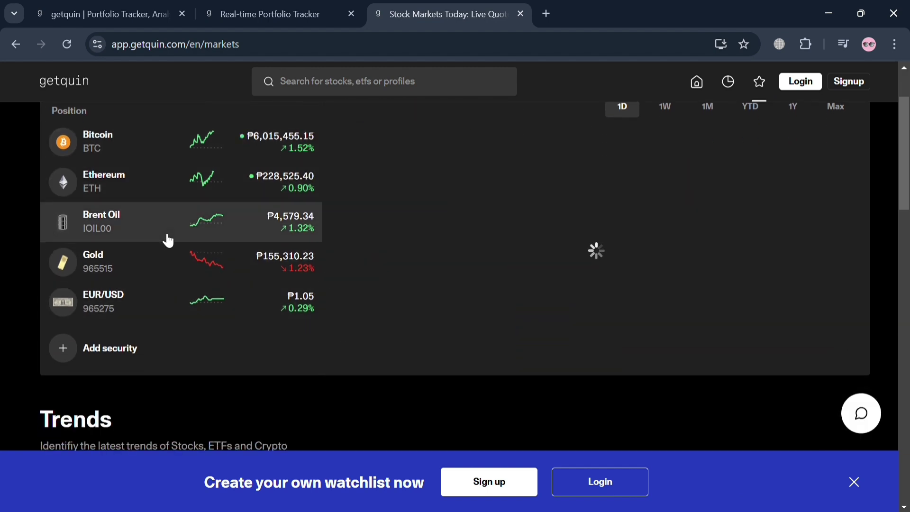
scroll(169, 288, "down", 4)
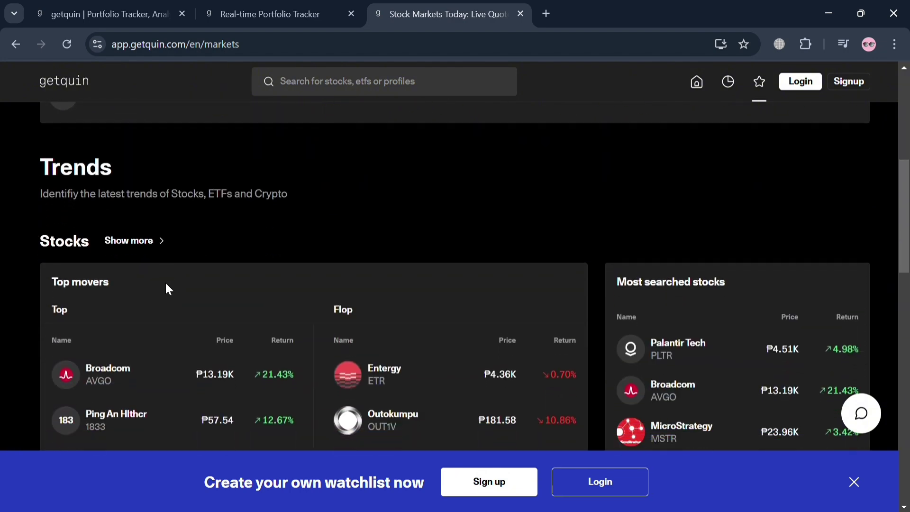
scroll(168, 289, "down", 4)
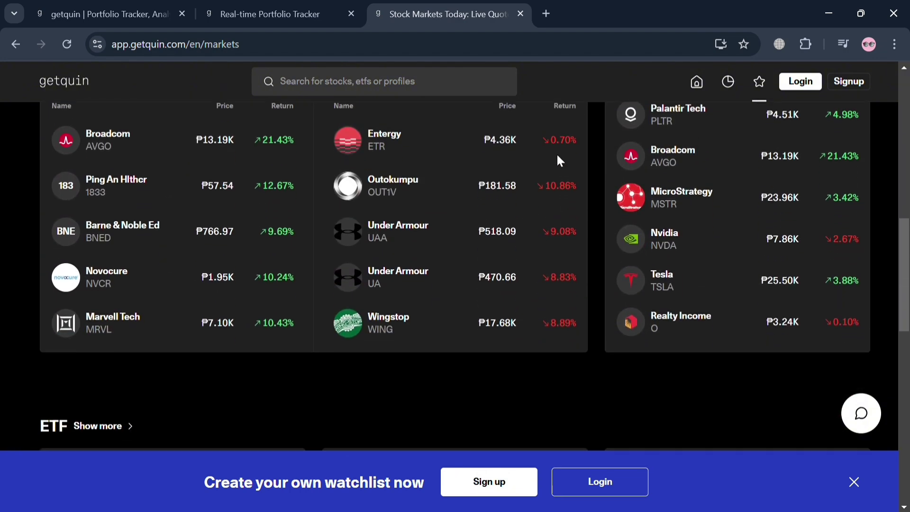
scroll(560, 162, "up", 2)
scroll(559, 161, "down", 3)
scroll(560, 162, "up", 9)
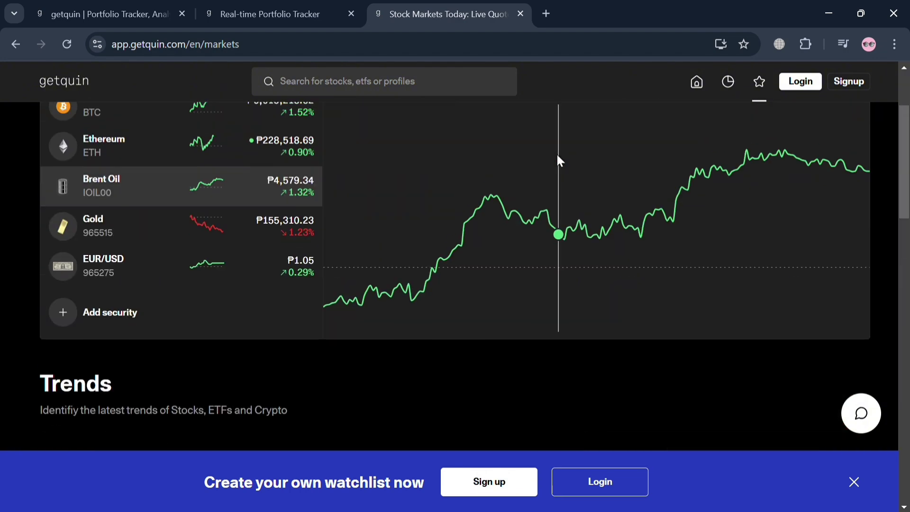
scroll(559, 161, "up", 2)
scroll(560, 161, "down", 10)
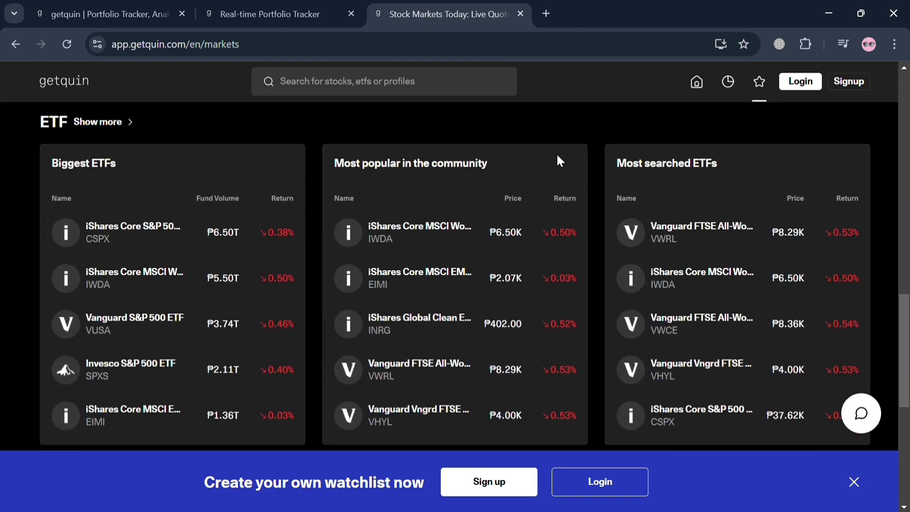
scroll(557, 153, "up", 10)
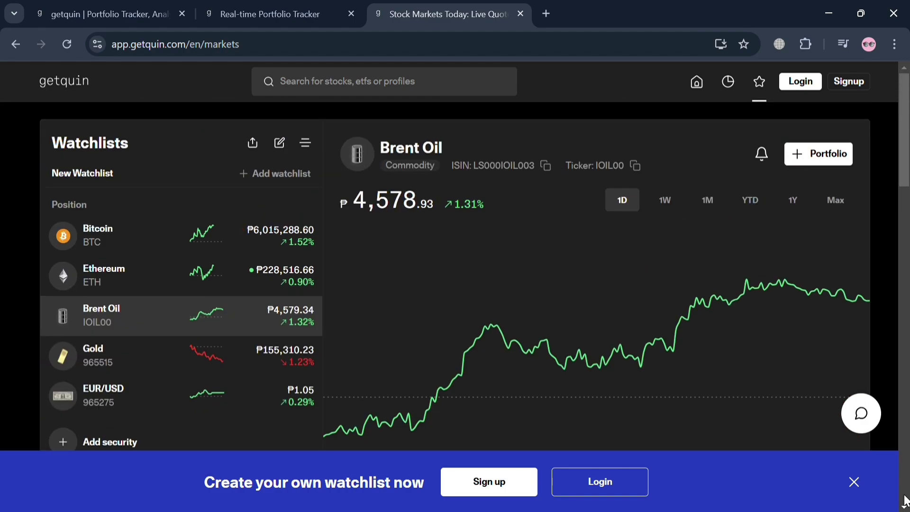
left_click(855, 482)
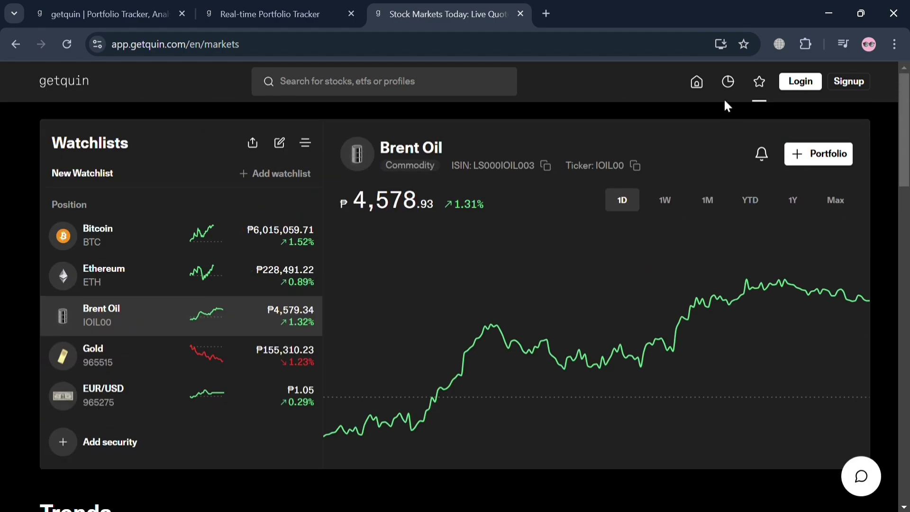
- Go to the Home feed and scroll through the Trending community posts
left_click(699, 82)
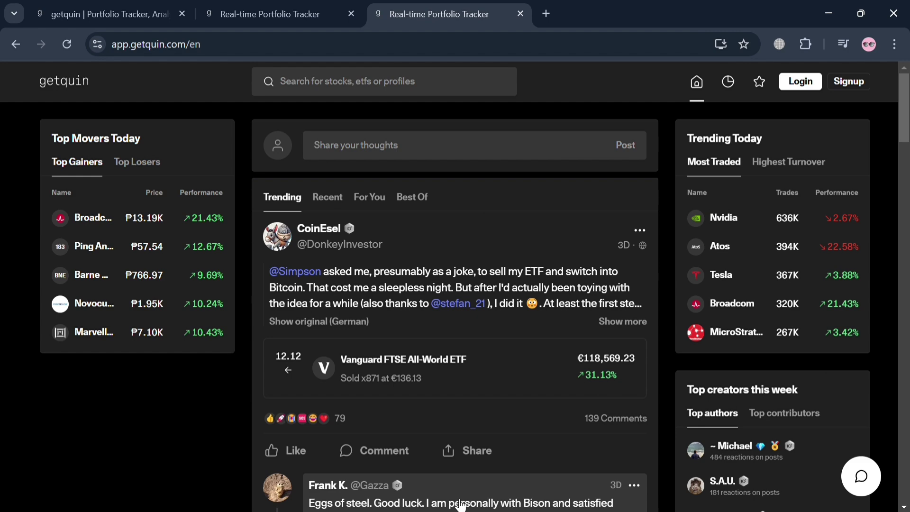
scroll(543, 319, "down", 10)
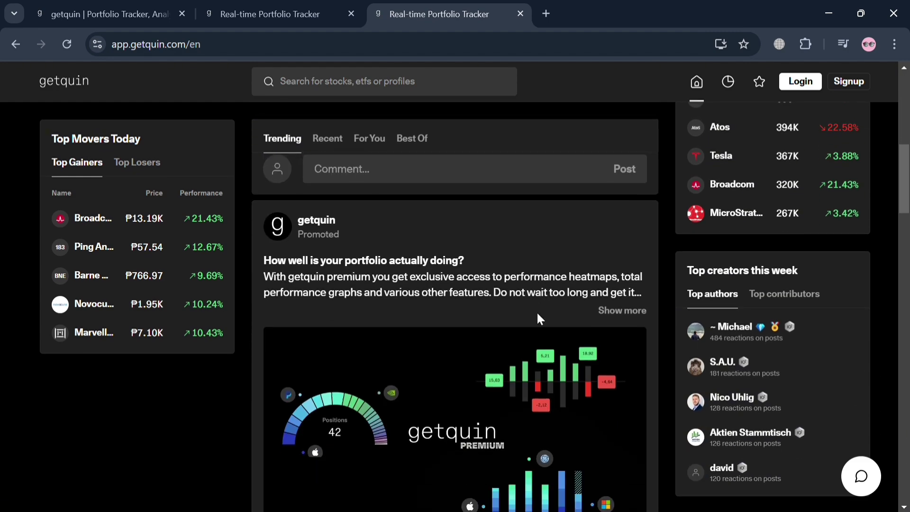
scroll(540, 319, "down", 12)
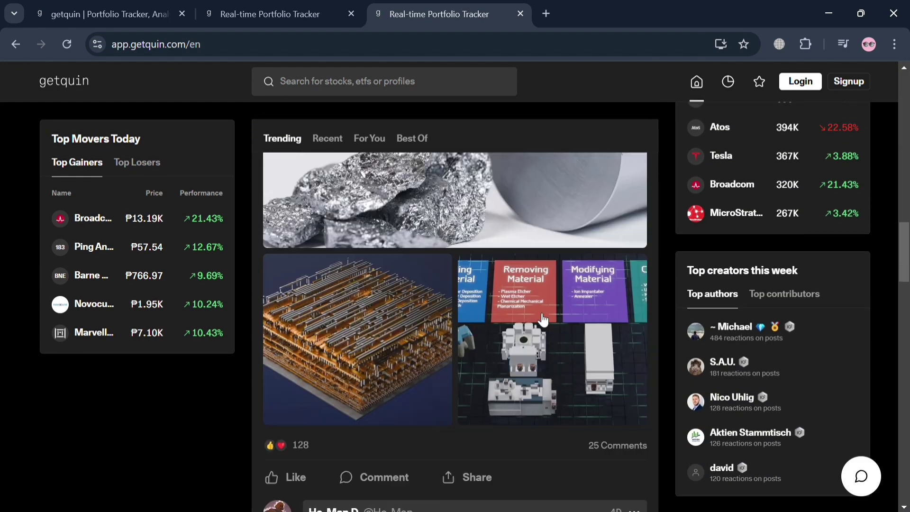
scroll(544, 321, "down", 12)
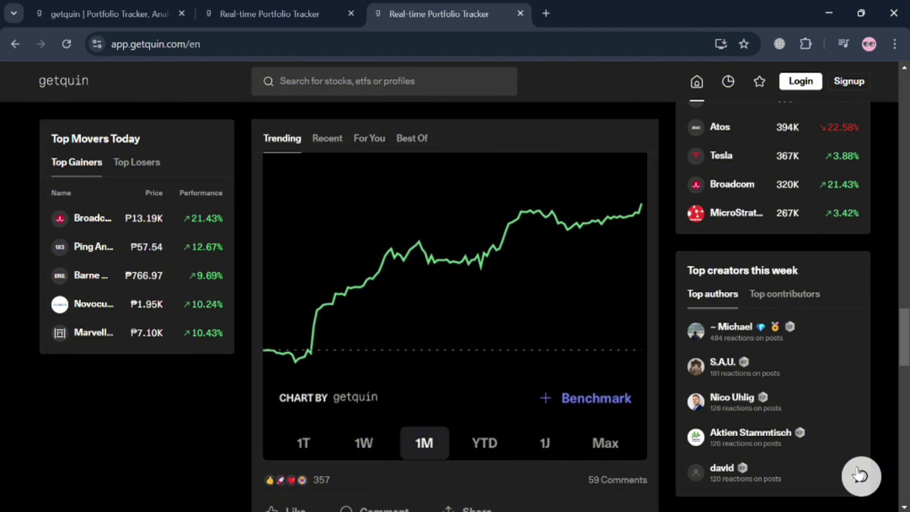
- Open the support chat, browse its Help and Messages sections, then return to Home
left_click(859, 474)
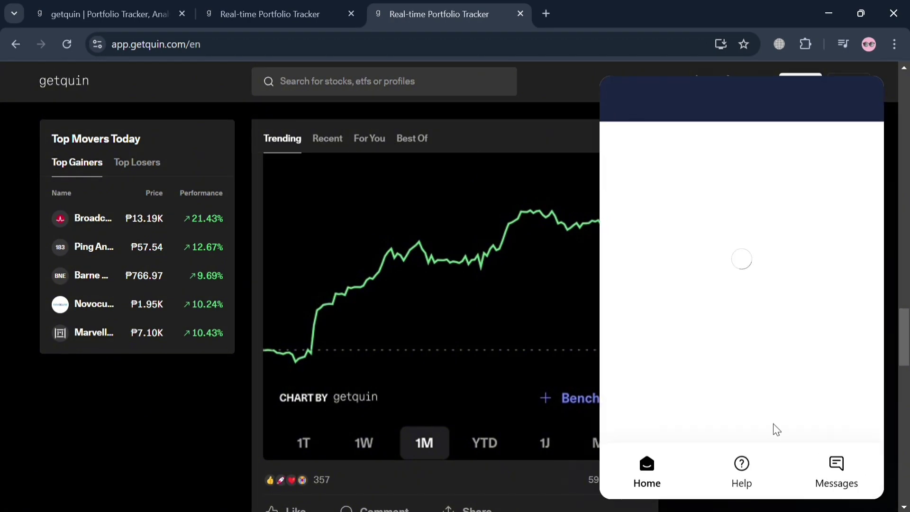
scroll(820, 372, "down", 1)
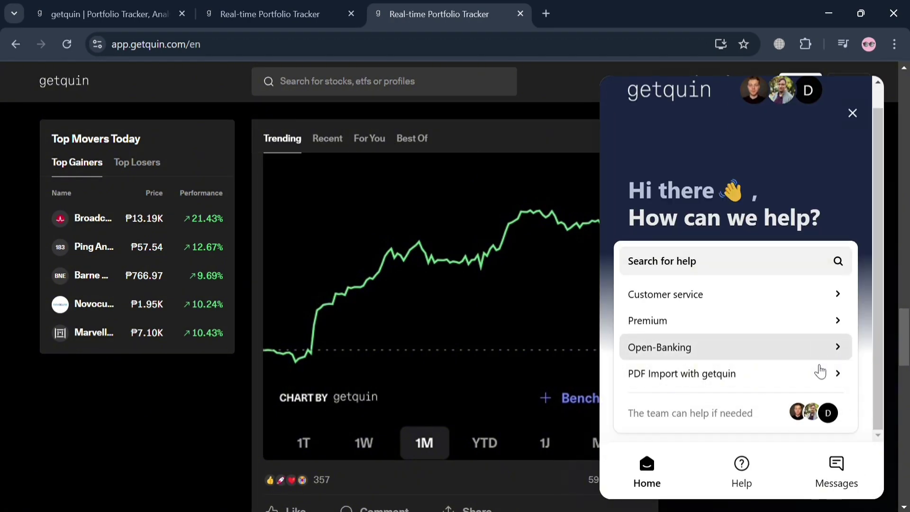
left_click(756, 471)
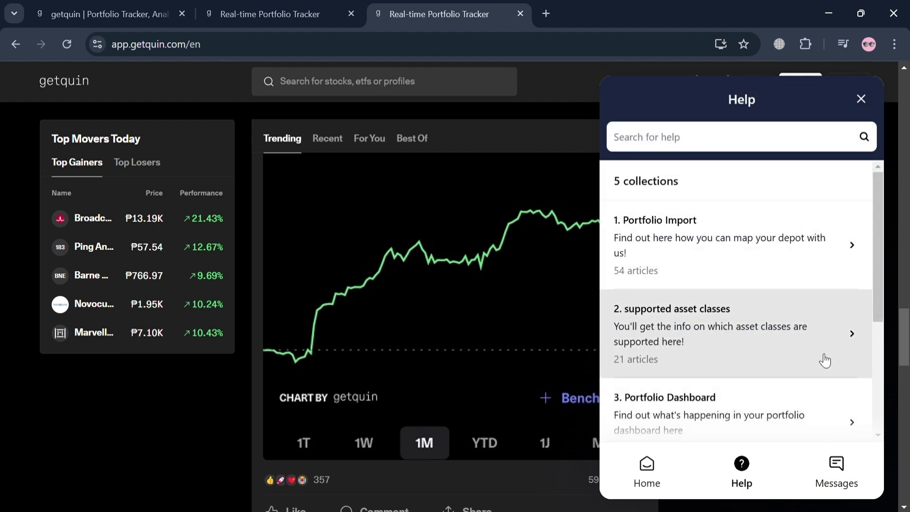
scroll(823, 360, "down", 4)
left_click(861, 485)
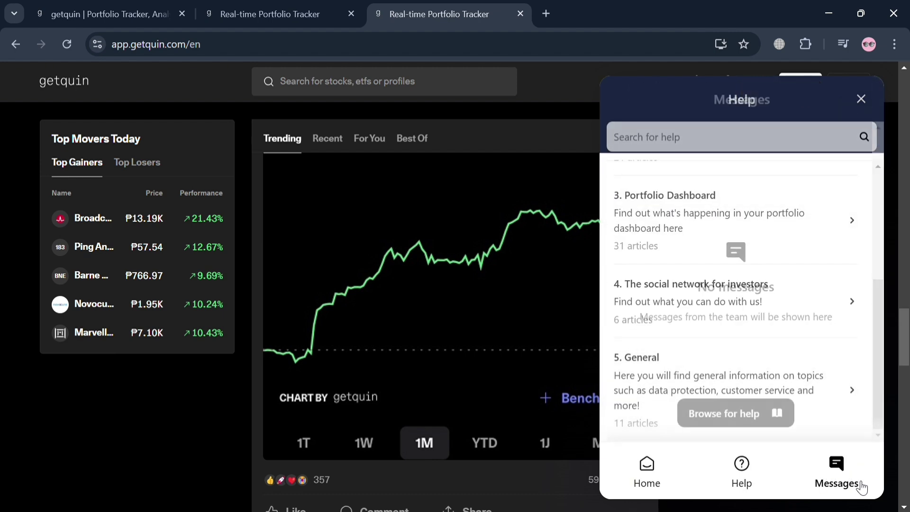
left_click(648, 472)
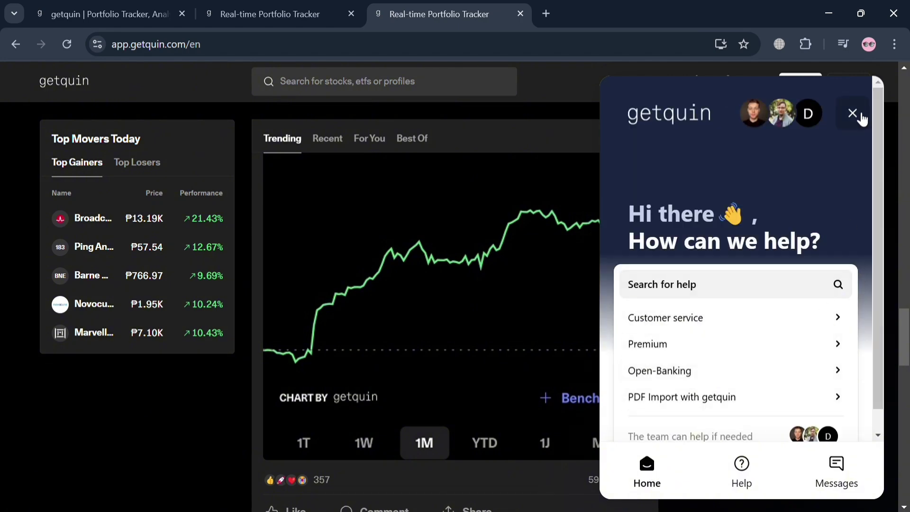
- Close the support panel and return to the top of the community feed's trending posts
left_click(853, 113)
scroll(618, 400, "down", 5)
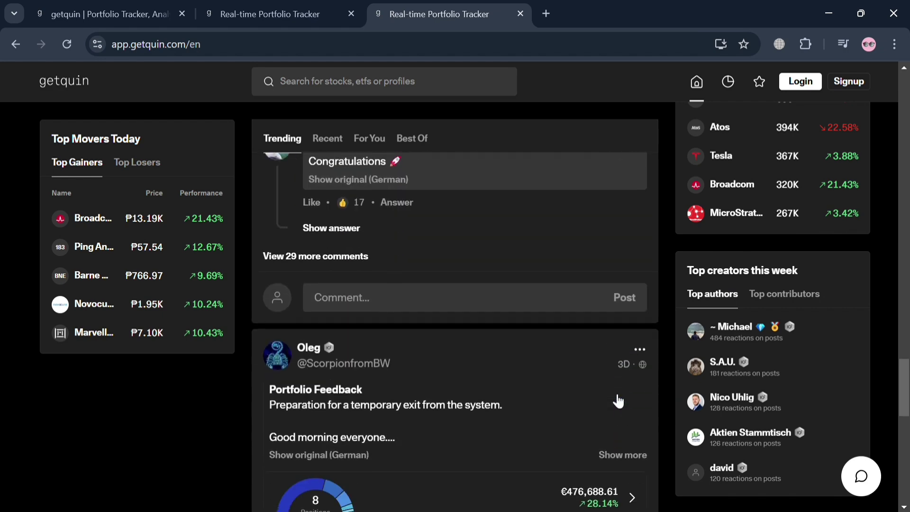
scroll(619, 400, "up", 10)
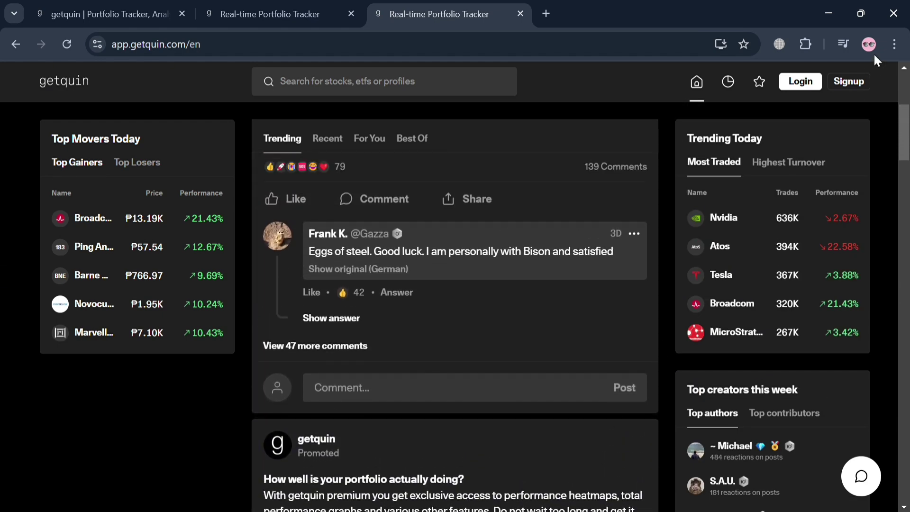